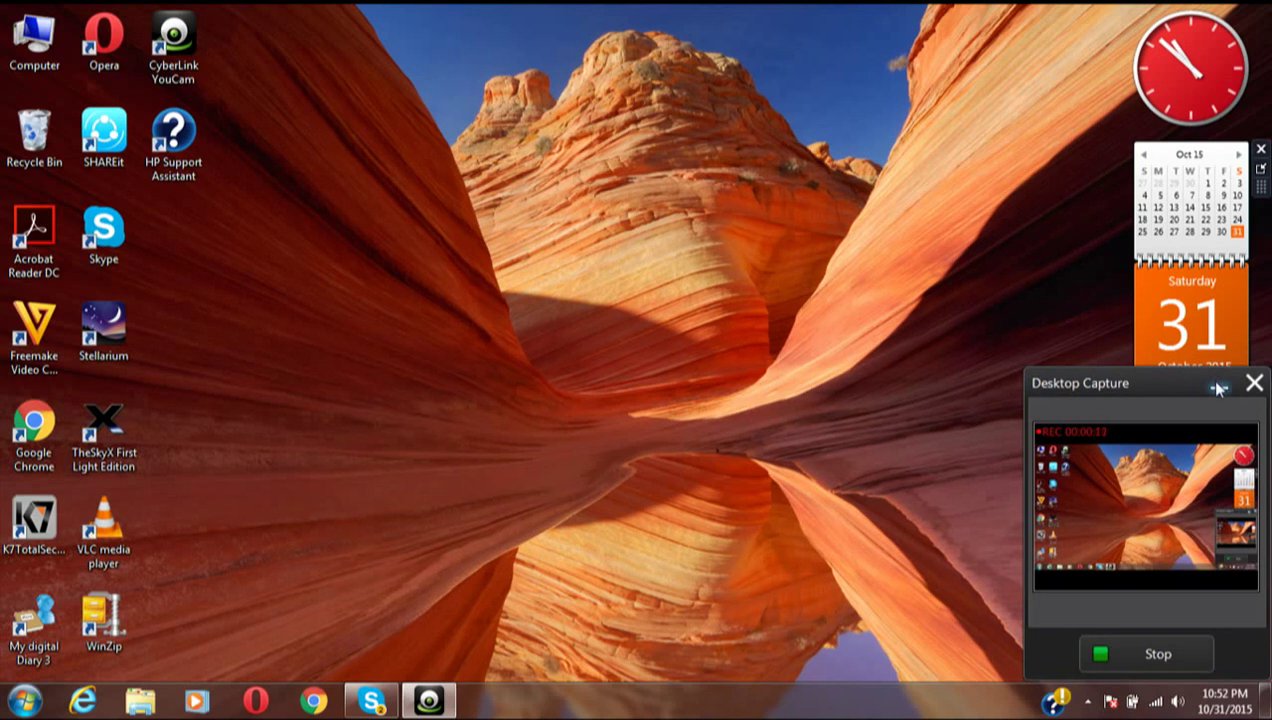
- Minimize the desktop capture window and launch Stellarium
click(1218, 386)
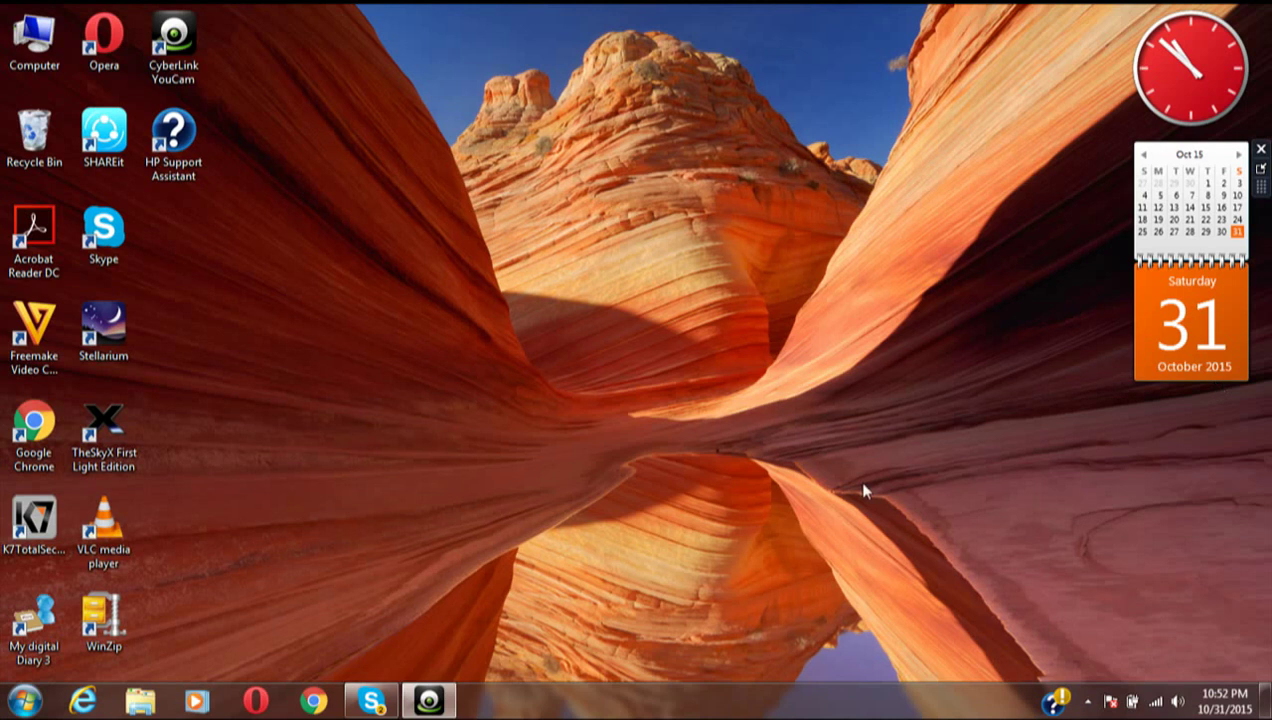
click(113, 321)
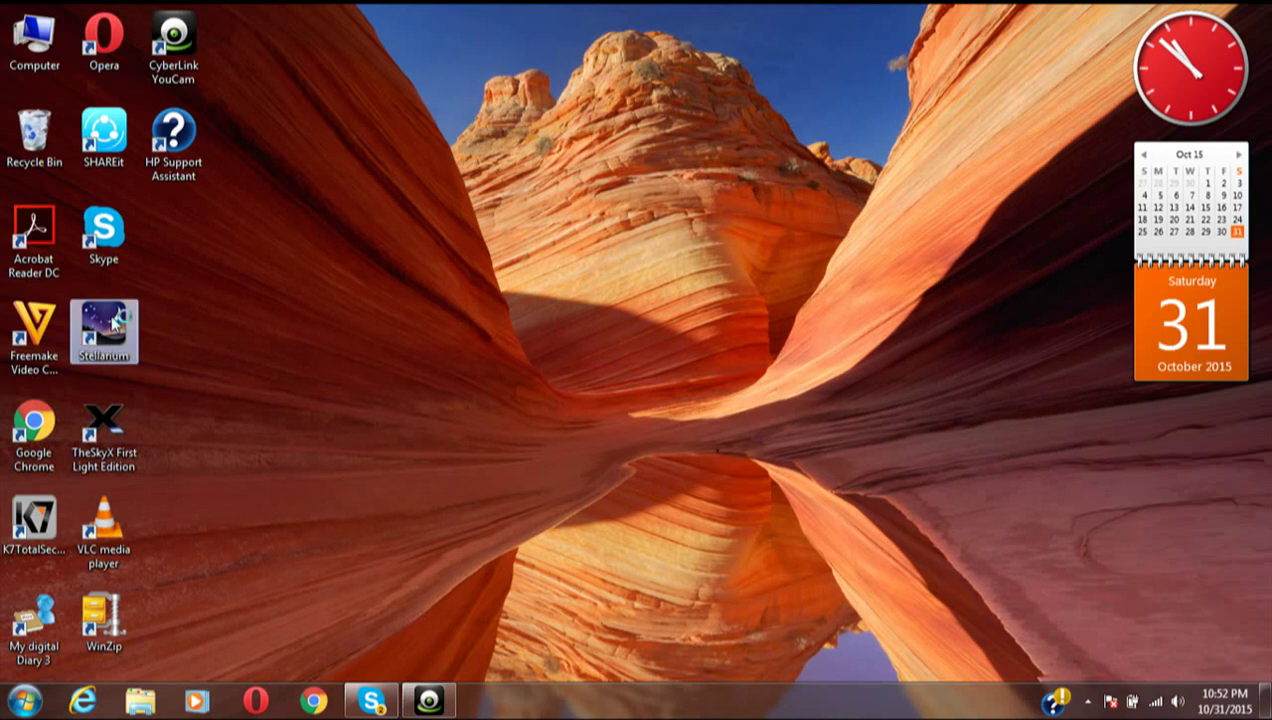
double_click(113, 321)
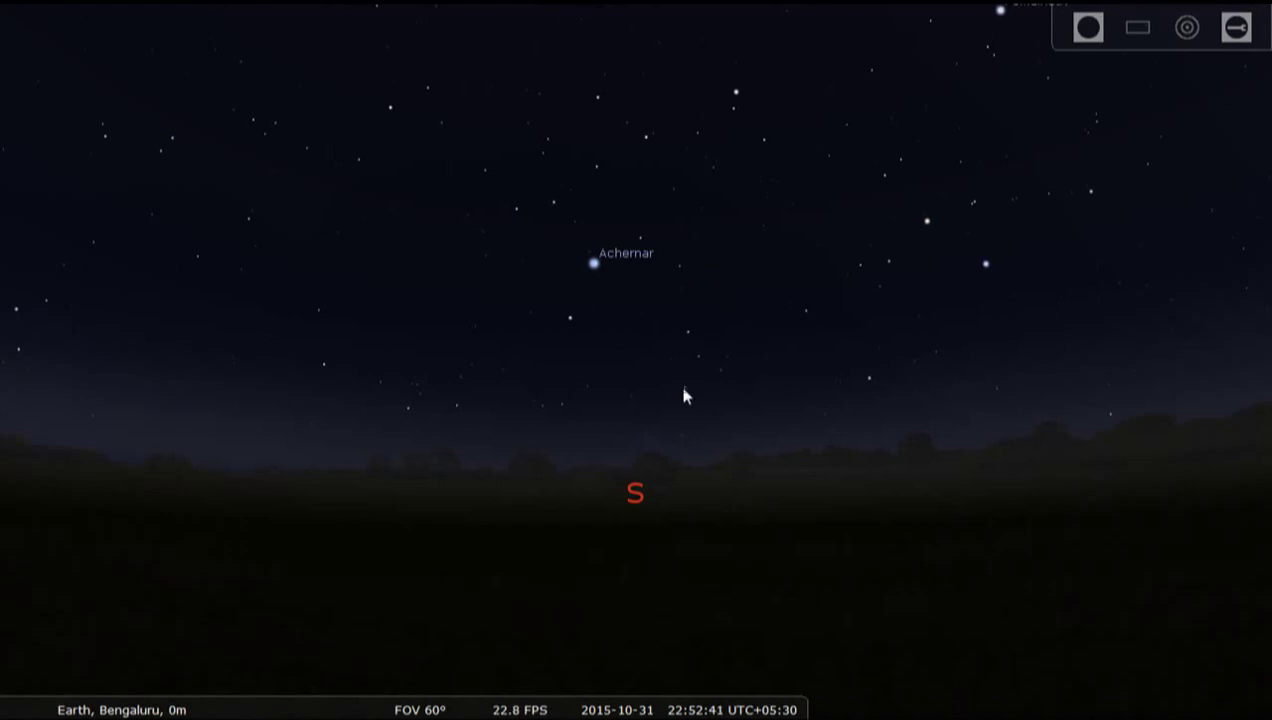
- Check the simulation's date and time settings and close them unchanged
mouse_move(626, 707)
mouse_move(10, 530)
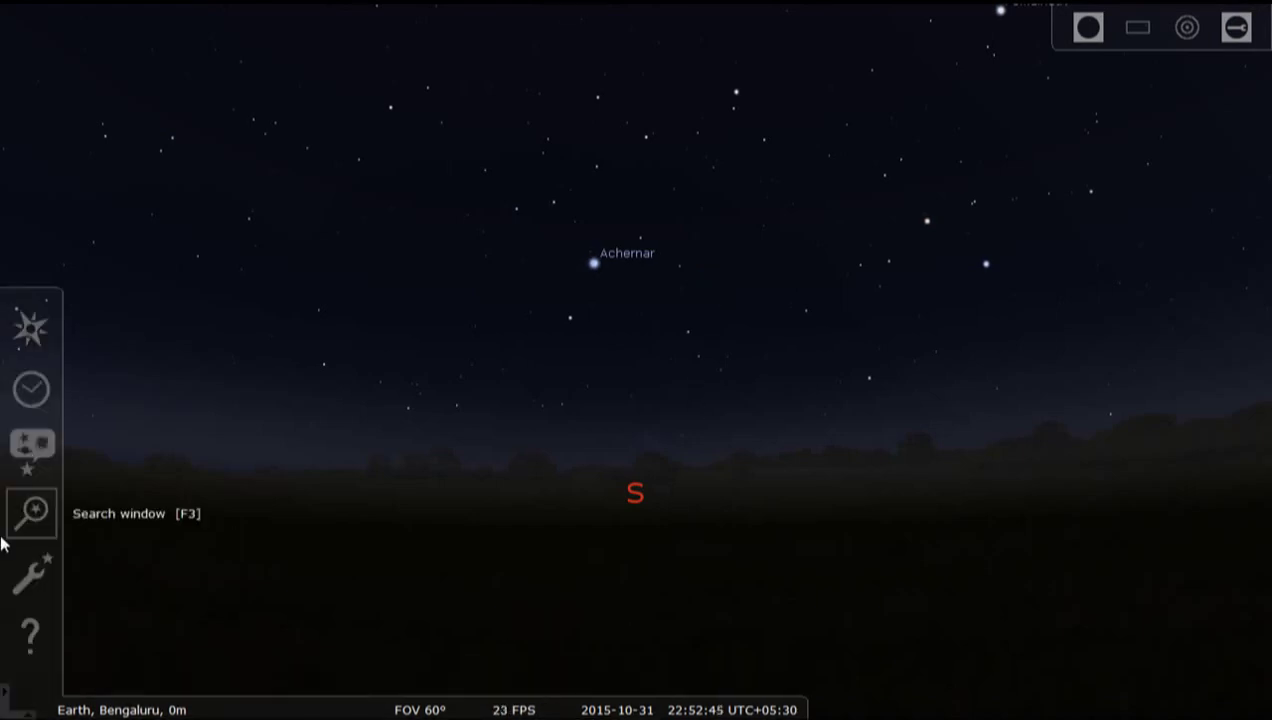
click(31, 392)
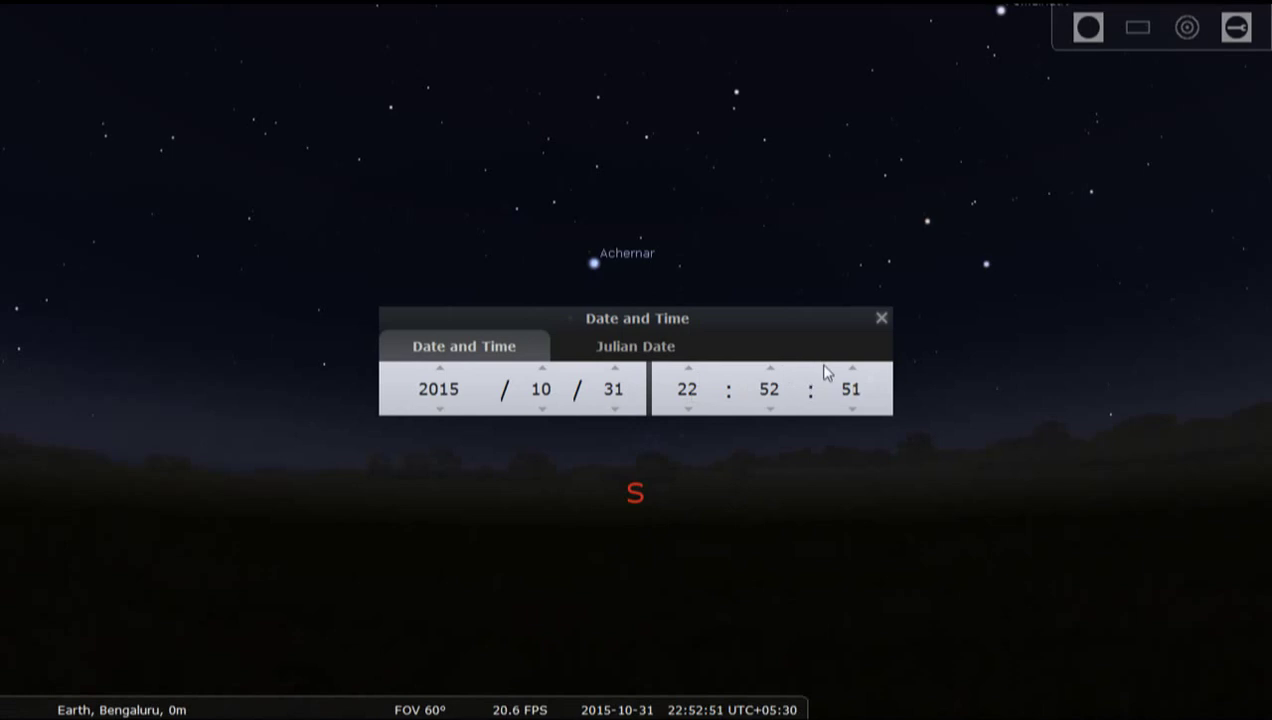
click(881, 319)
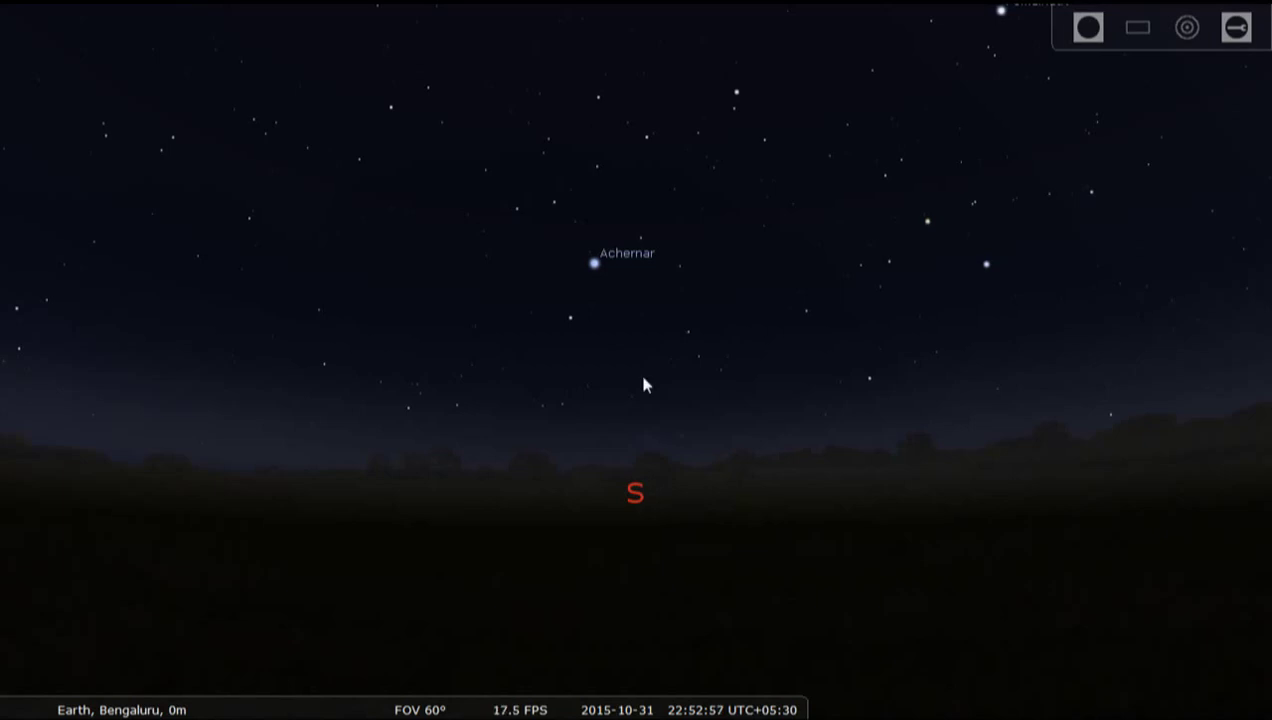
- Clear any star selection and turn the sky view from south through west to the northern horizon
click(608, 308)
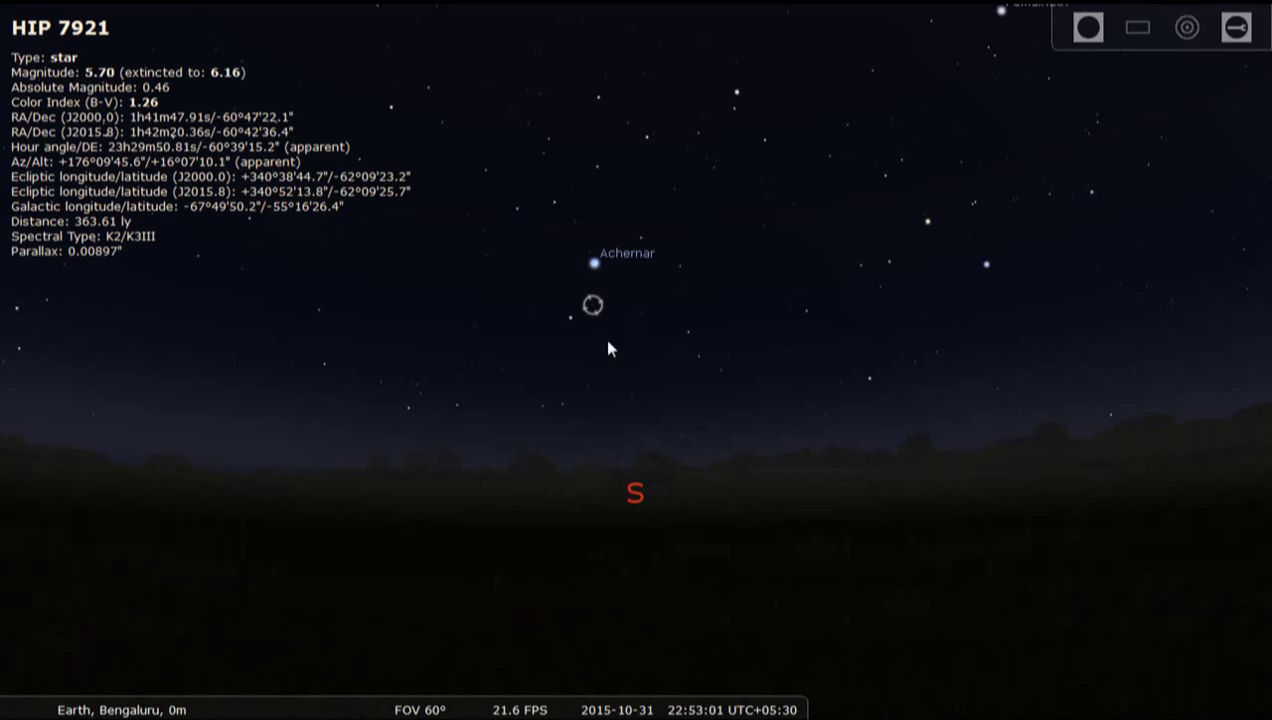
right_click(608, 341)
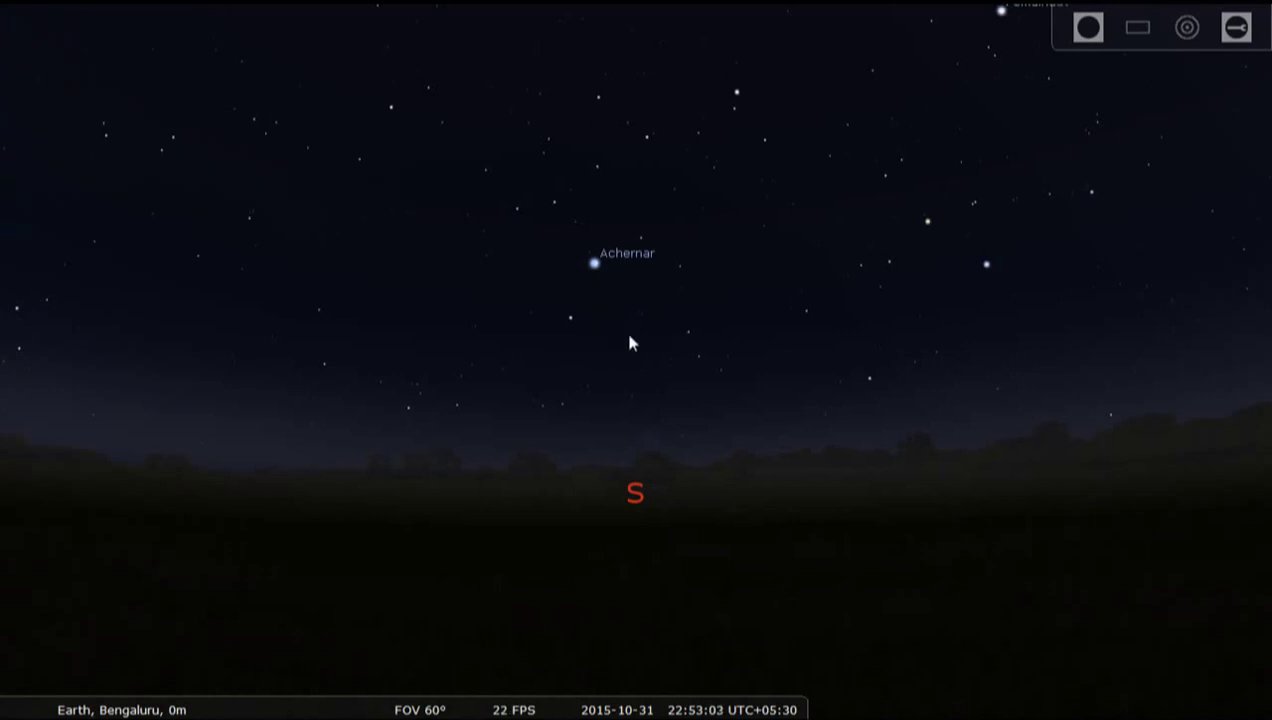
mouse_move(622, 344)
mouse_down()
mouse_move(697, 330)
mouse_move(553, 352)
mouse_move(273, 364)
mouse_move(111, 354)
mouse_move(267, 264)
mouse_move(256, 264)
mouse_up()
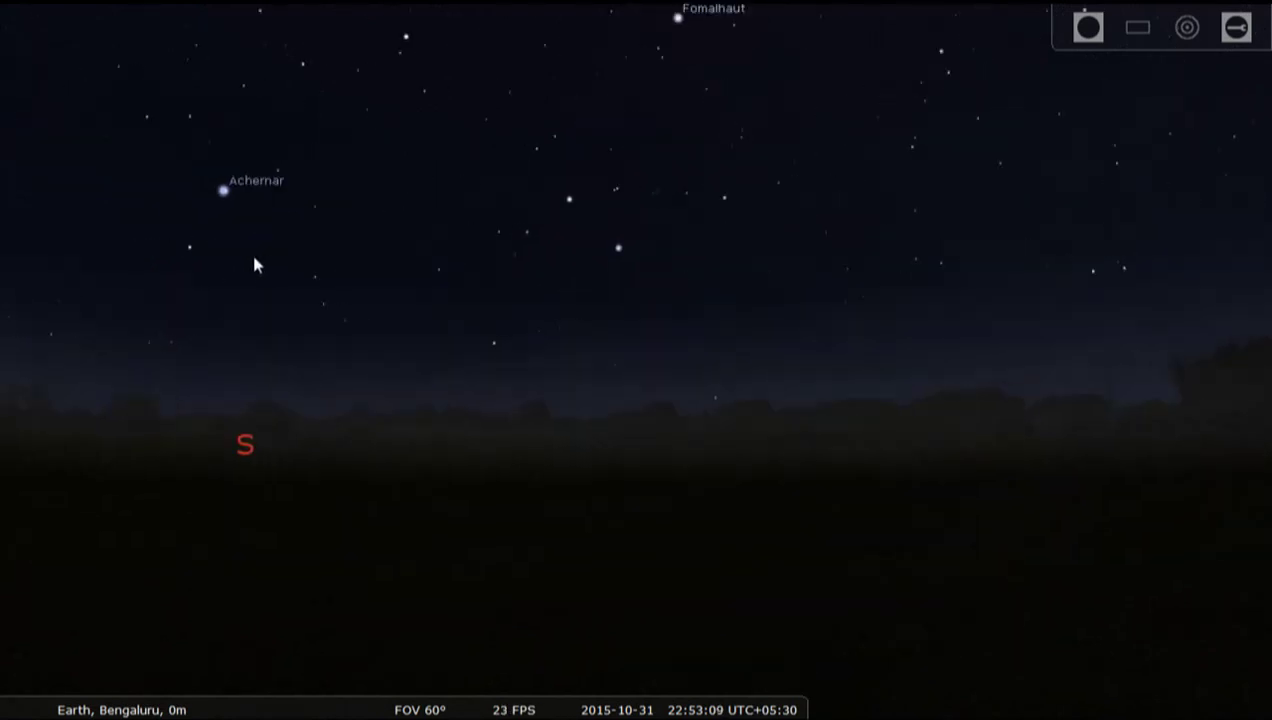
mouse_move(852, 198)
mouse_down()
mouse_move(650, 235)
mouse_move(132, 251)
mouse_move(184, 264)
mouse_move(150, 264)
mouse_up()
drag(273, 264, 401, 203)
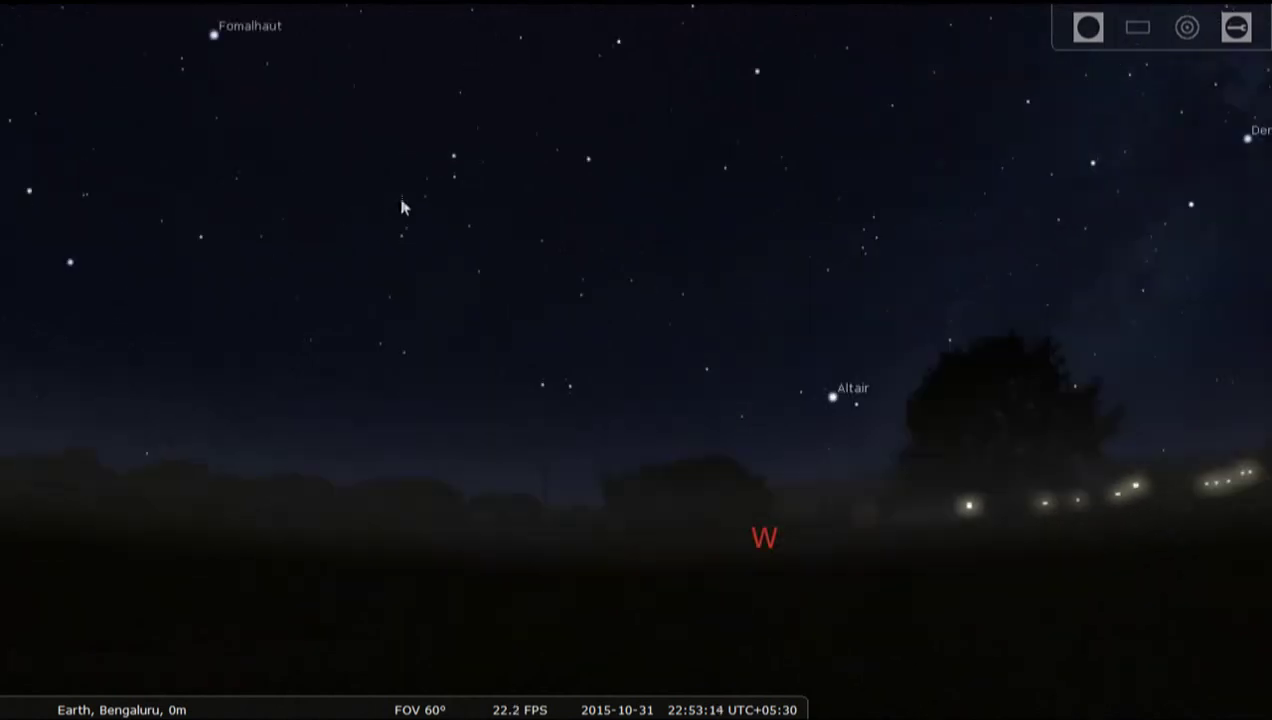
click(274, 255)
right_click(822, 186)
mouse_move(838, 224)
mouse_down()
mouse_move(559, 264)
mouse_move(446, 187)
mouse_move(242, 229)
mouse_move(11, 187)
mouse_move(2, 194)
mouse_move(54, 208)
mouse_move(100, 294)
mouse_move(99, 324)
mouse_move(139, 383)
mouse_move(3, 415)
mouse_move(9, 253)
mouse_up()
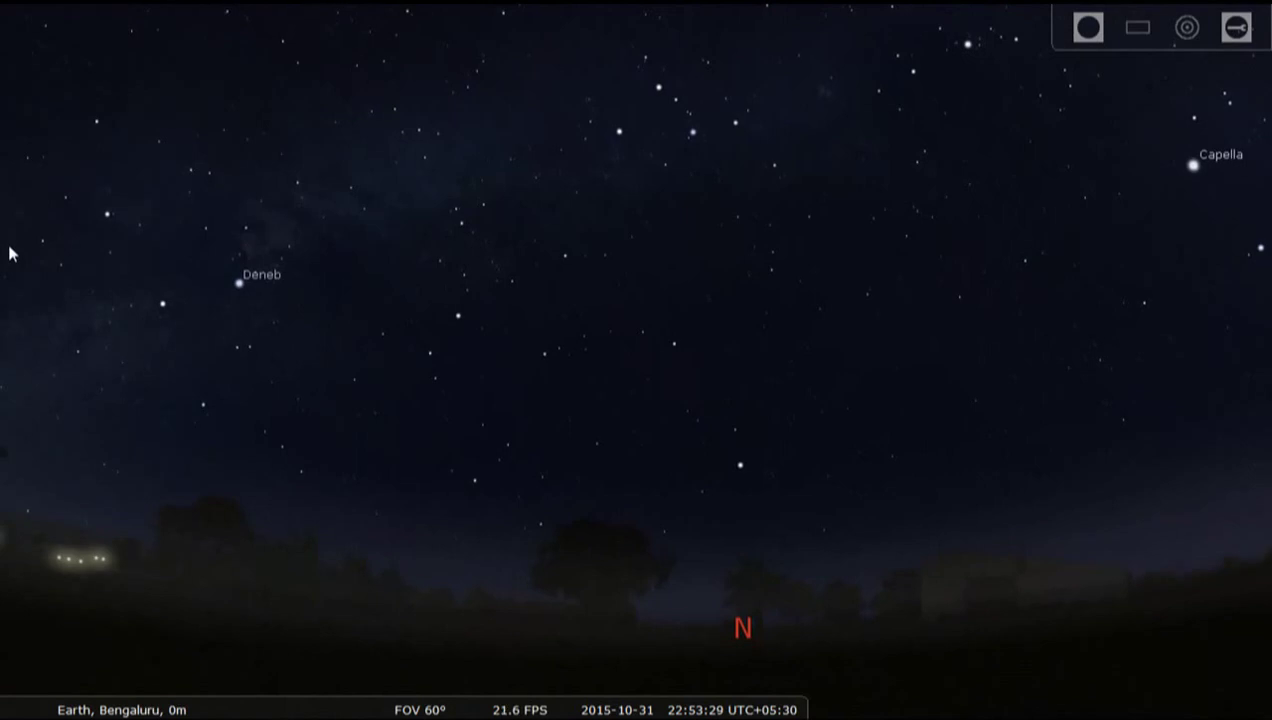
drag(10, 253, 14, 275)
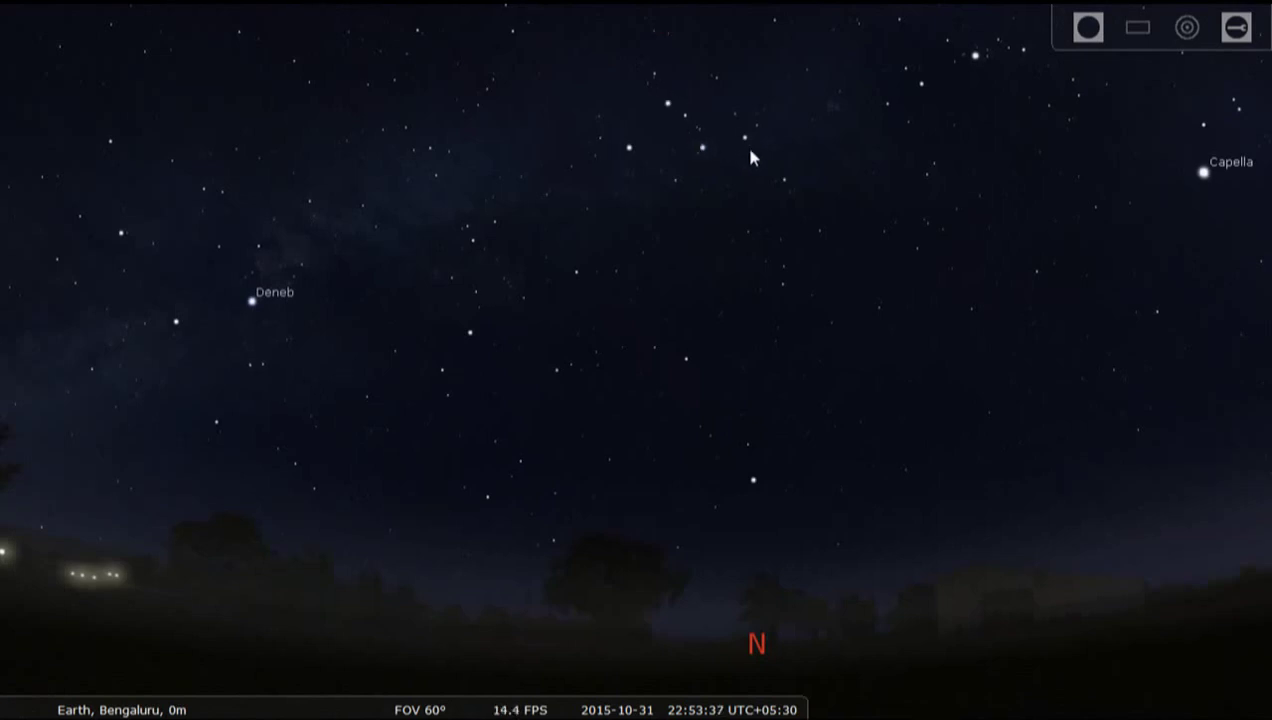
- Turn on the constellation lines and the constellation labels
mouse_move(196, 706)
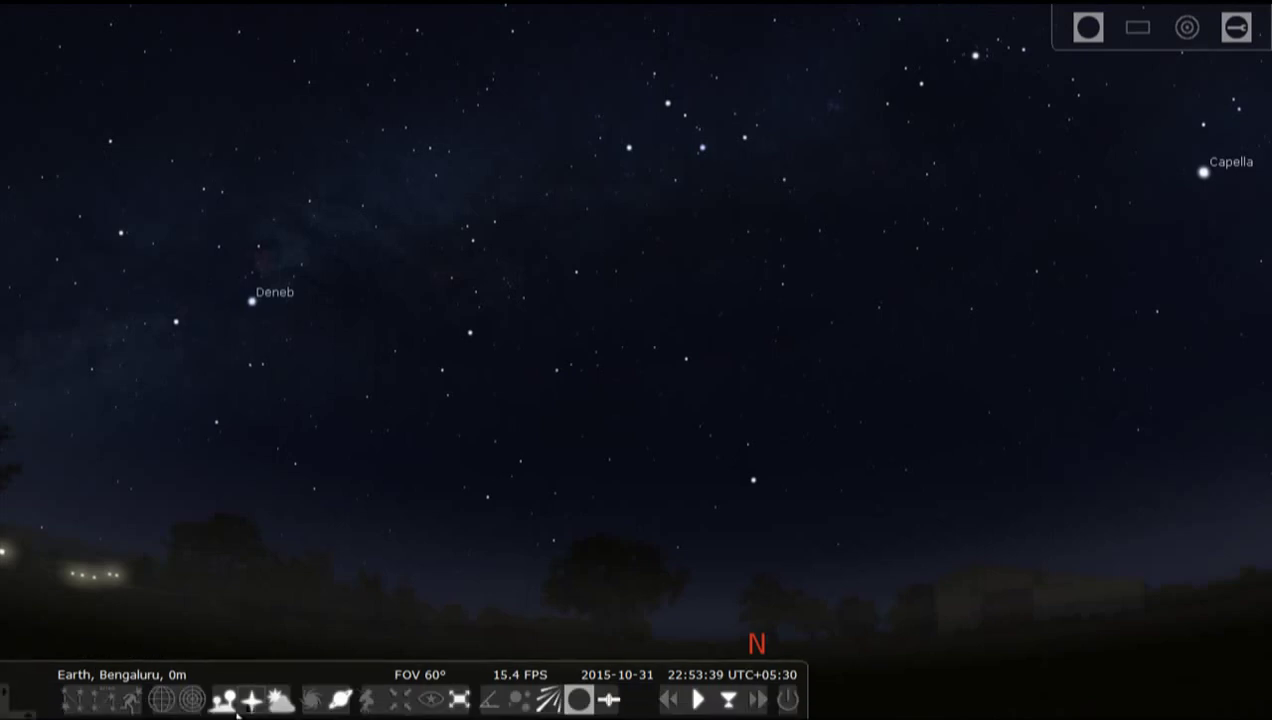
click(71, 702)
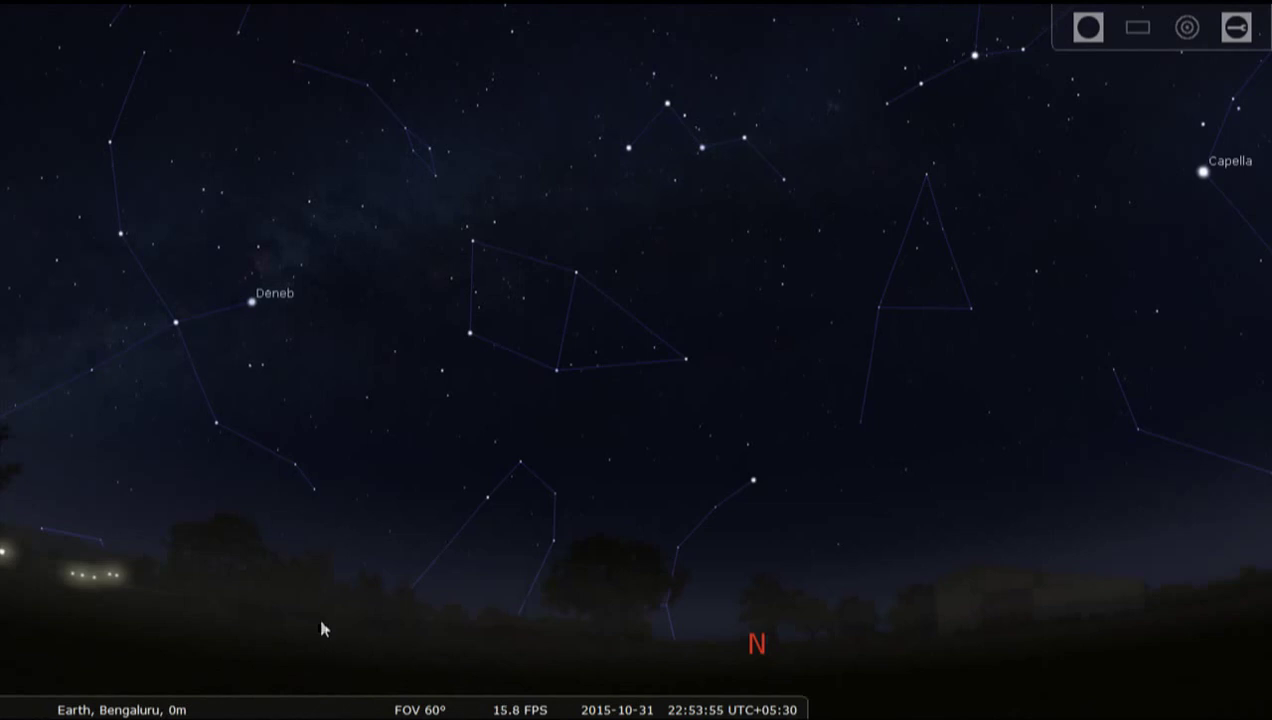
mouse_move(280, 700)
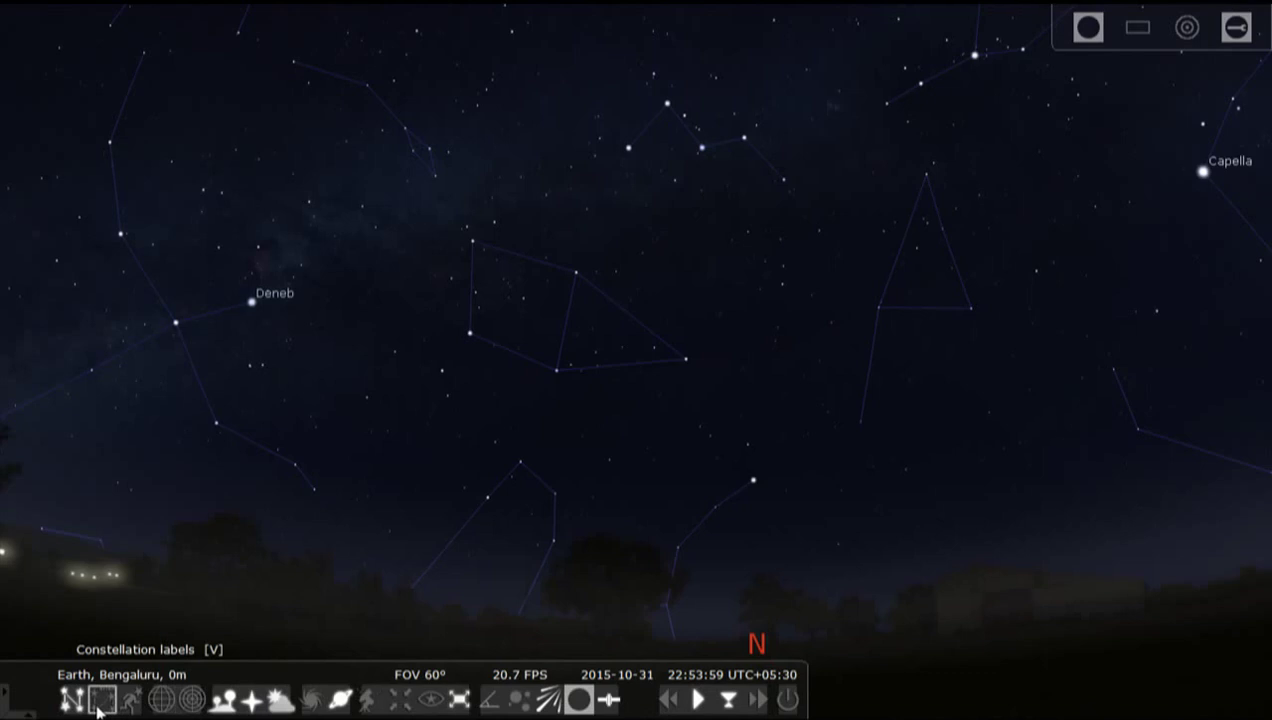
click(100, 703)
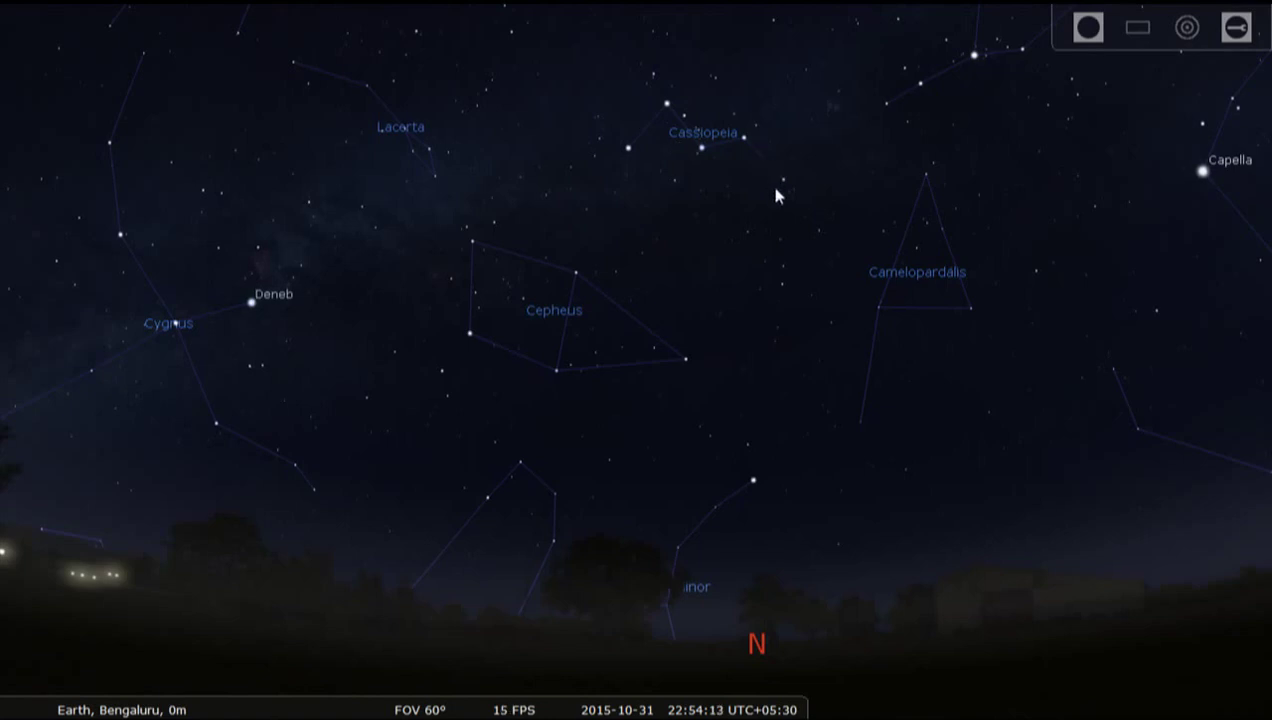
- Bring Pegasus and Andromeda into view, show the constellation art over them and hide it again
drag(775, 110, 1048, 502)
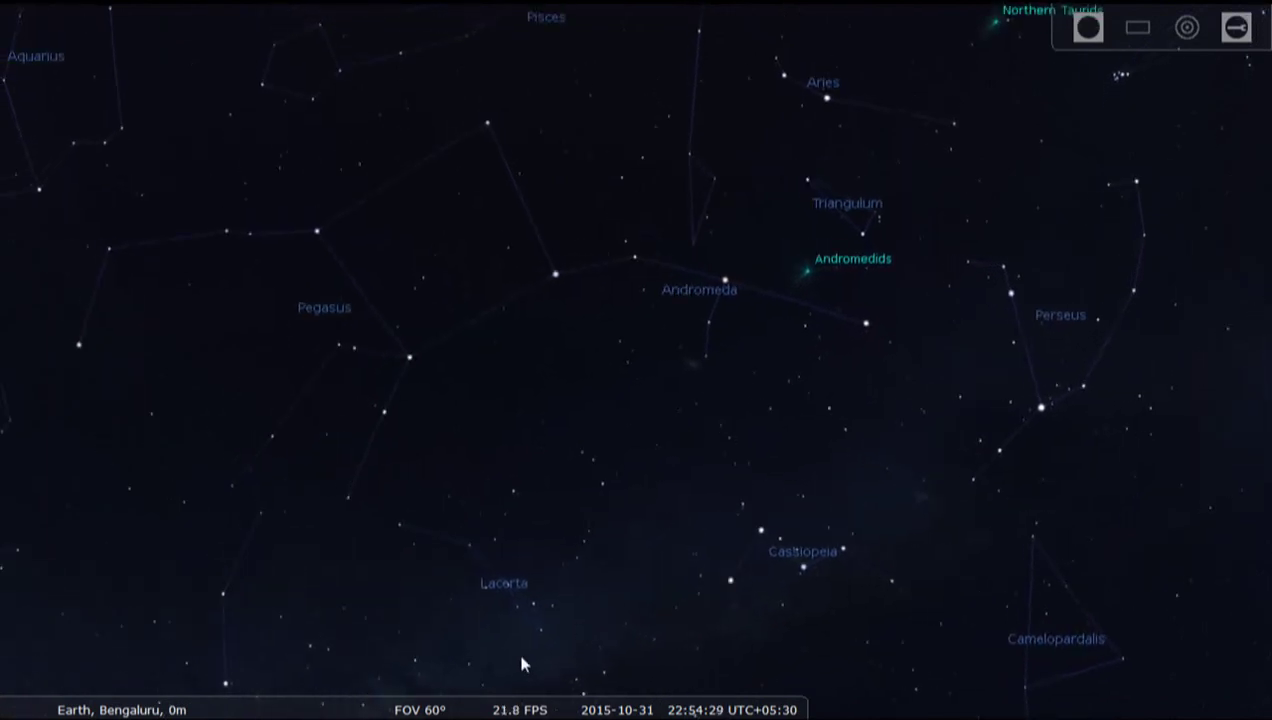
mouse_move(190, 681)
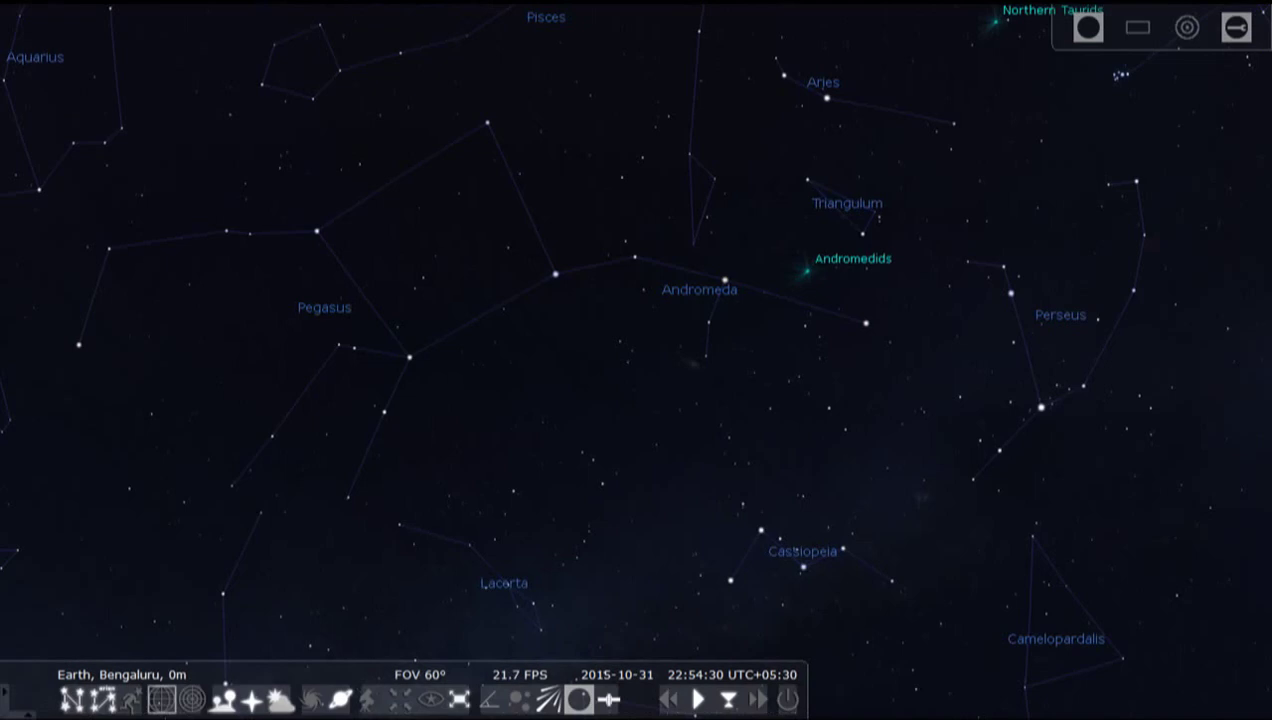
click(130, 701)
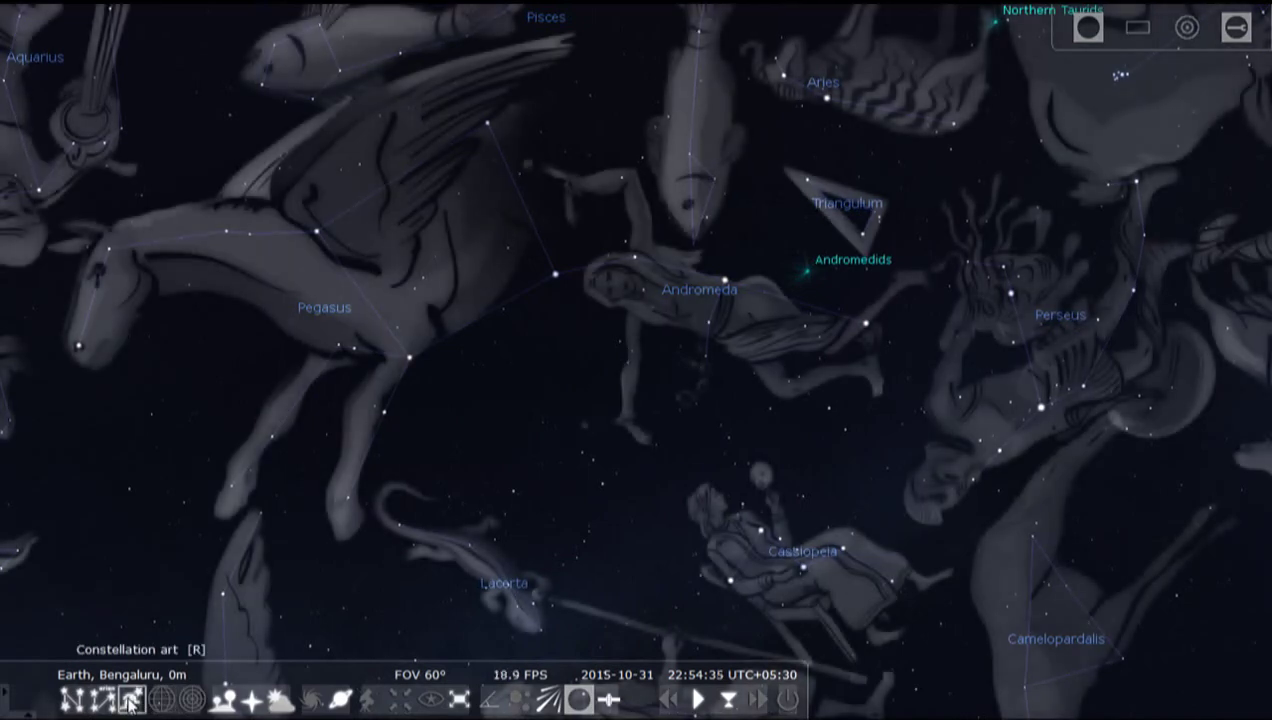
click(130, 701)
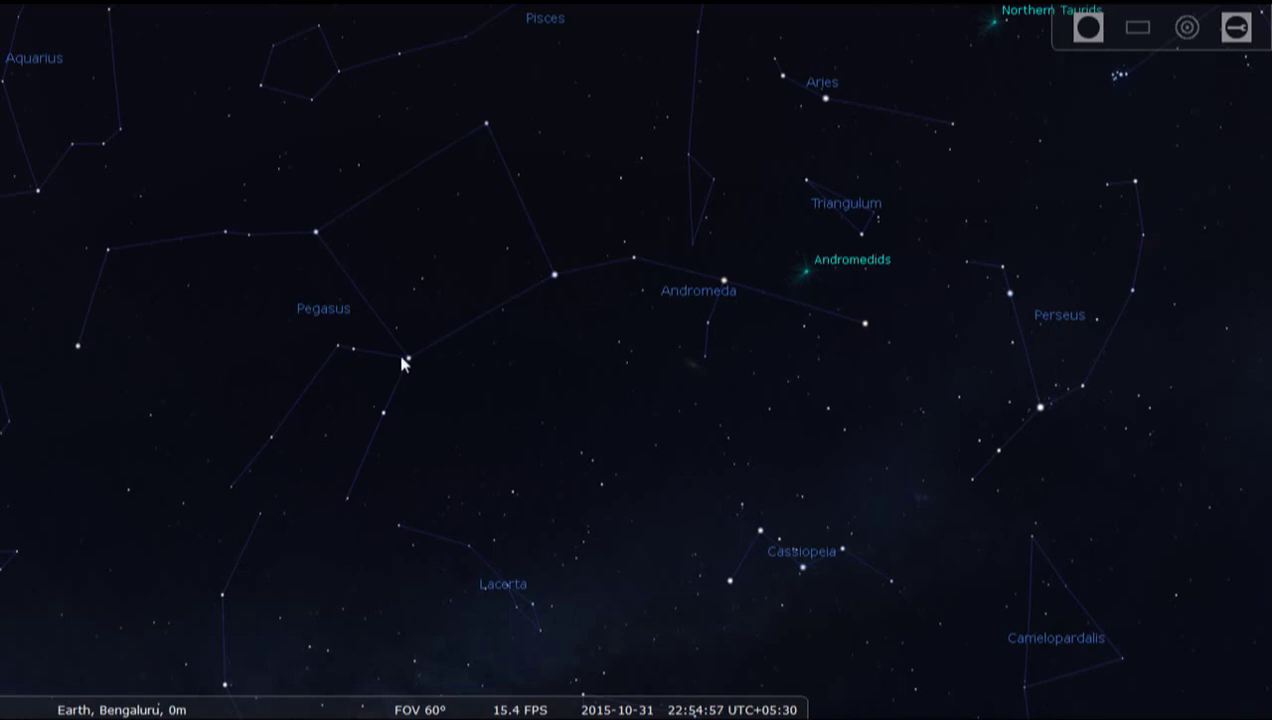
- Follow the star chain from the square of Pegasus into Andromeda, selecting δ And and Mirach (β And)
click(500, 108)
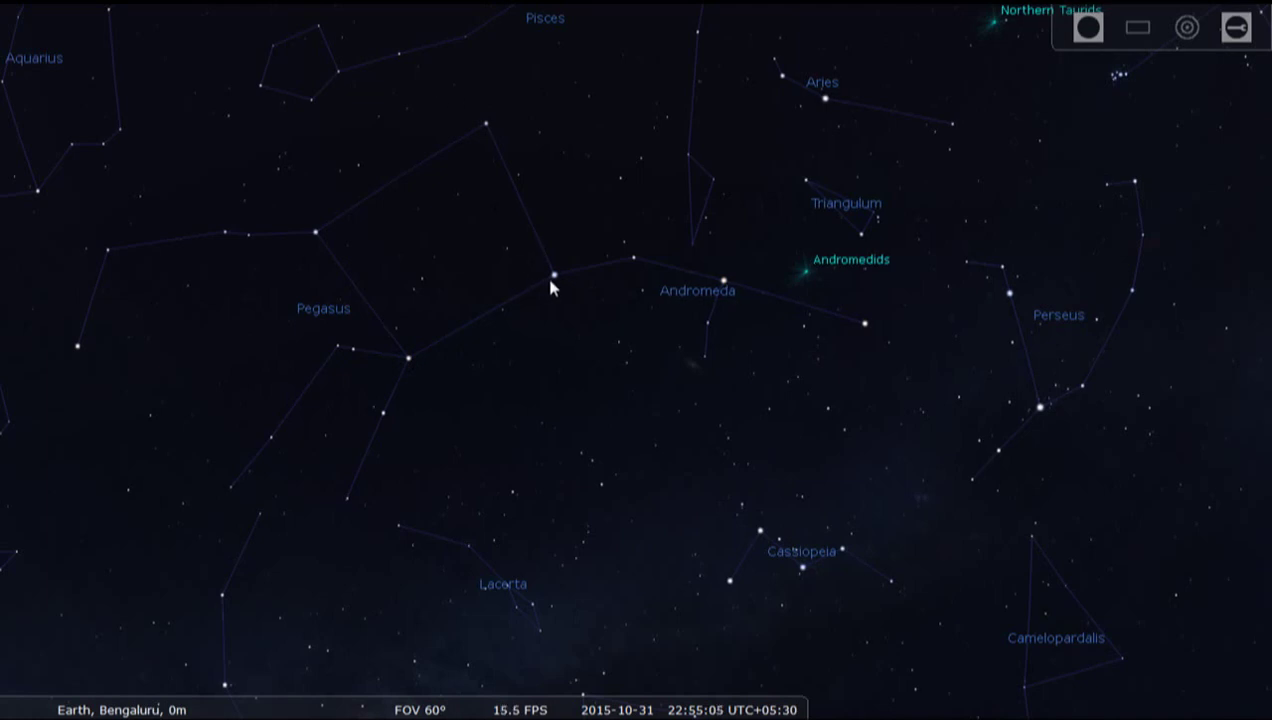
click(633, 262)
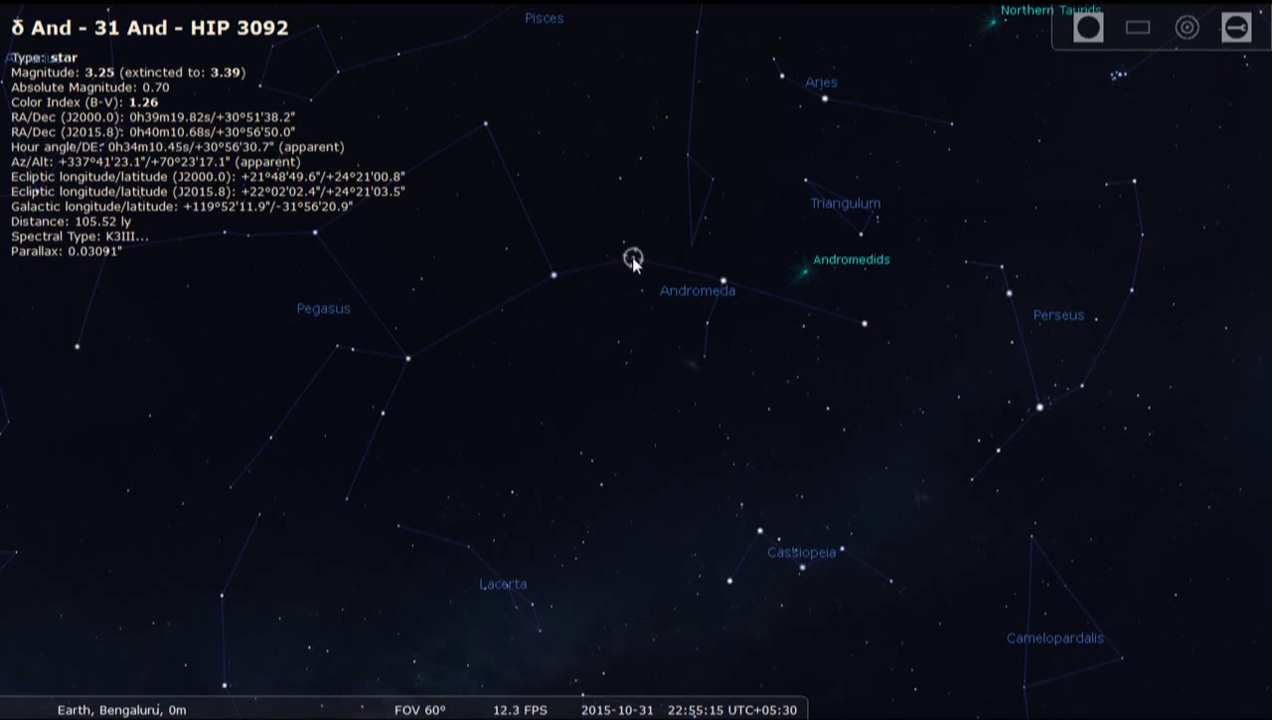
click(722, 280)
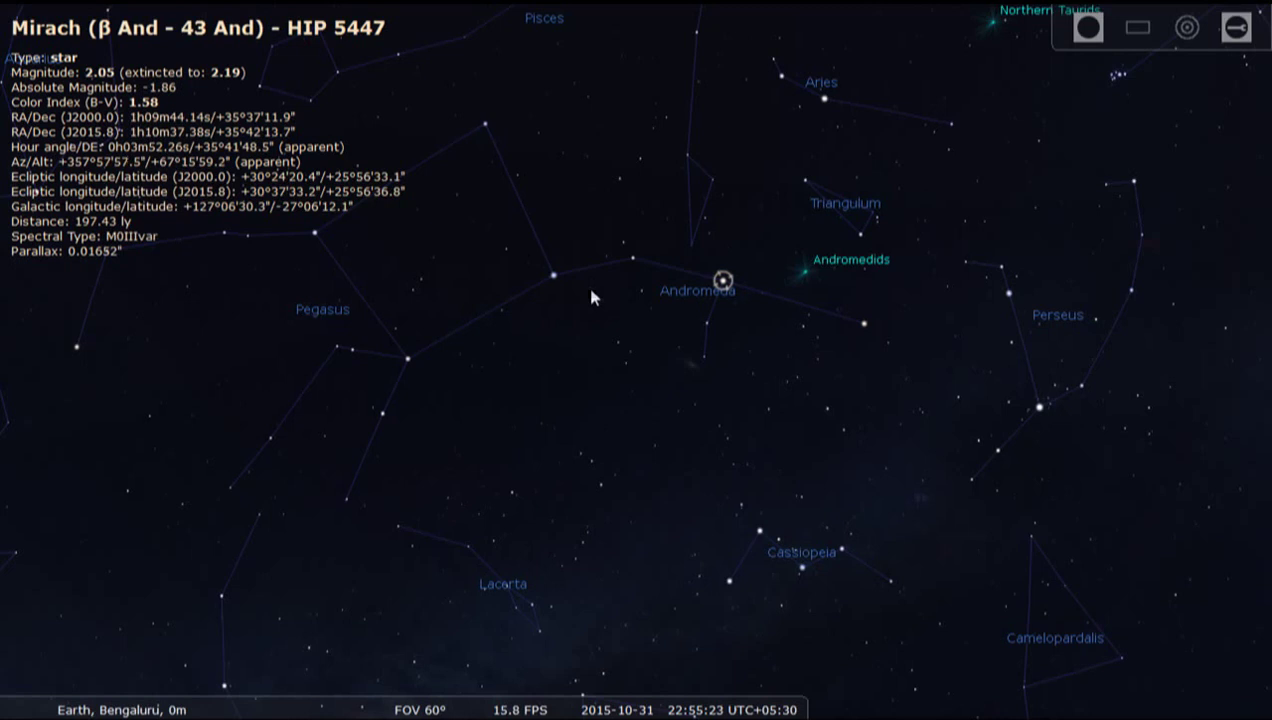
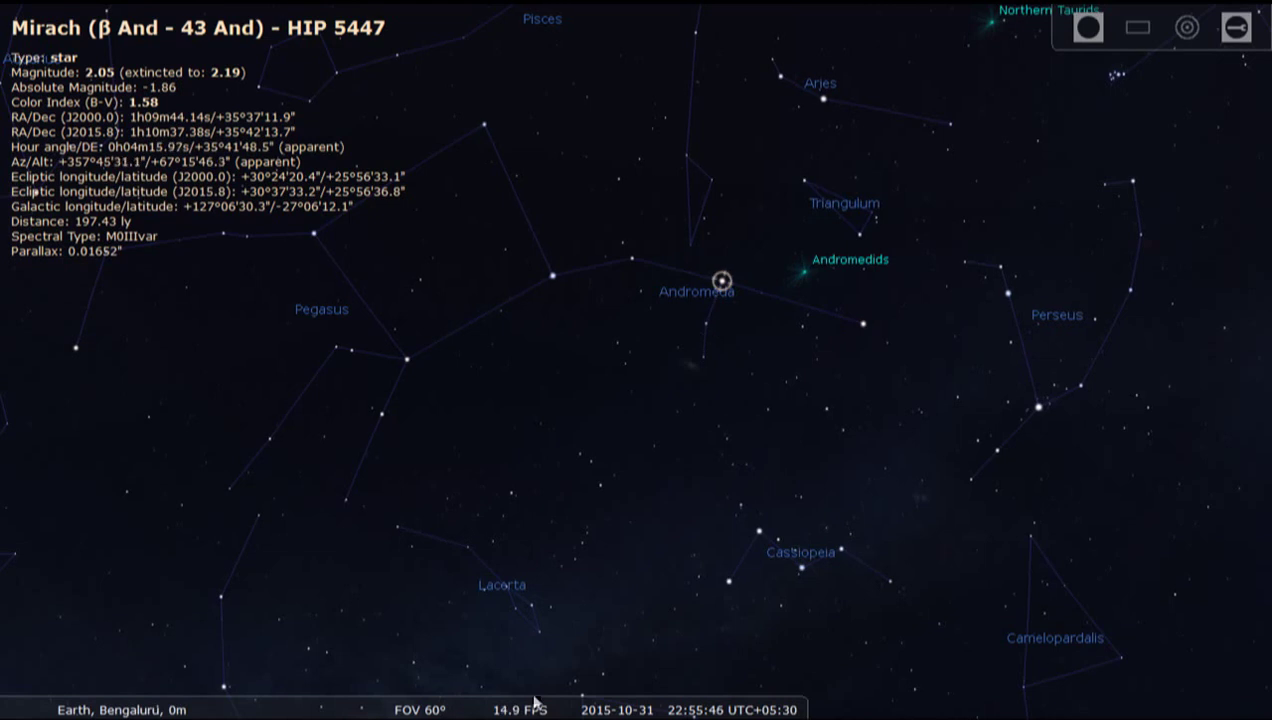
- Measure the angular distance from Mirach towards the Andromeda Galaxy with Angle measure, and clear the measurement
mouse_move(532, 700)
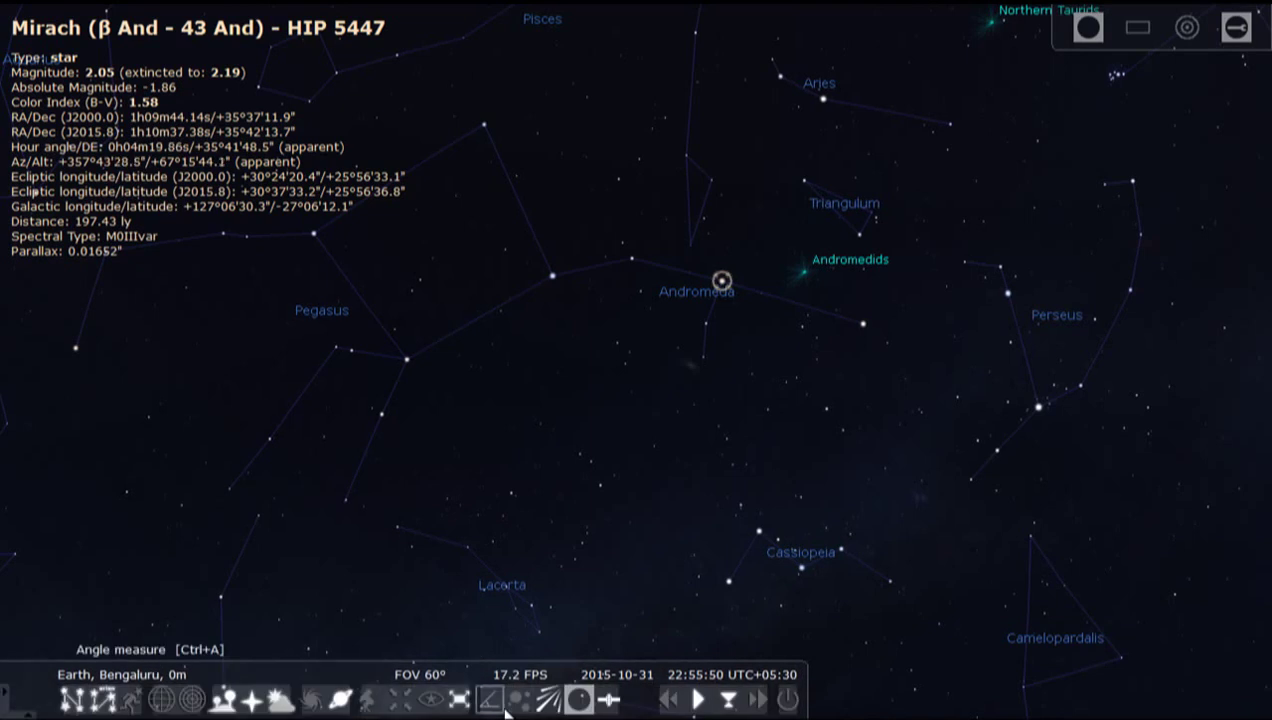
click(497, 704)
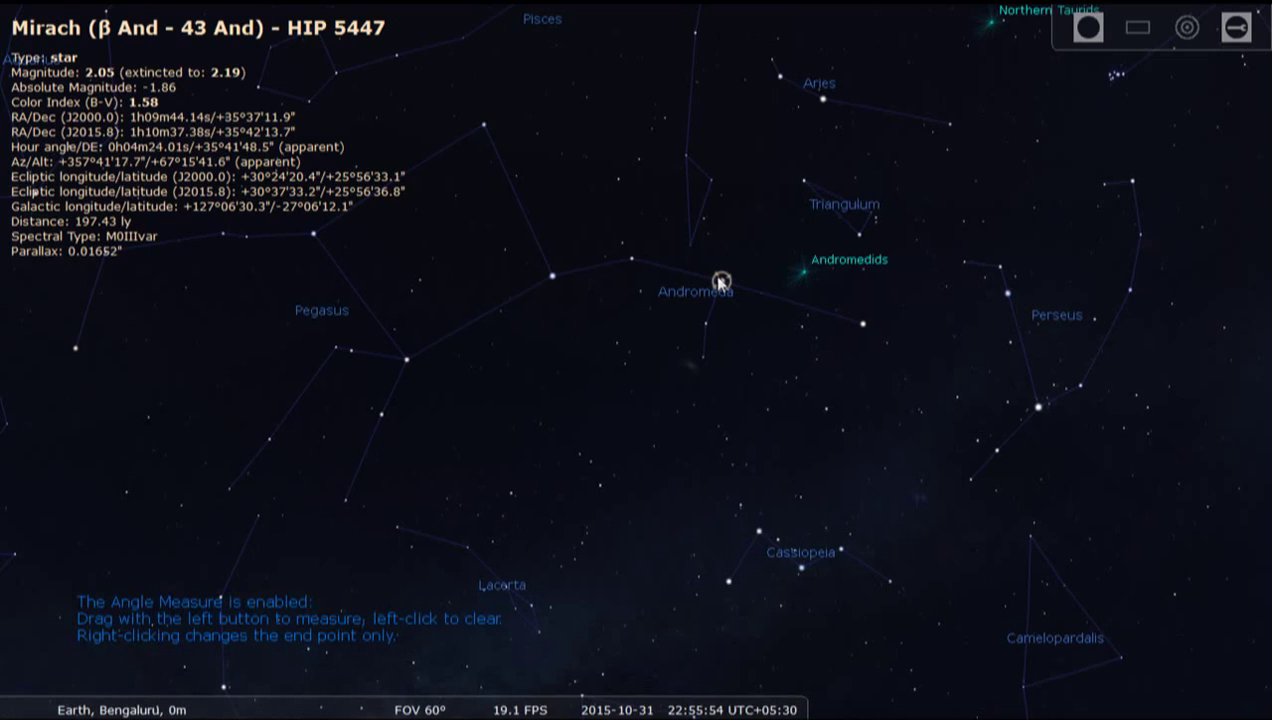
drag(721, 282, 699, 376)
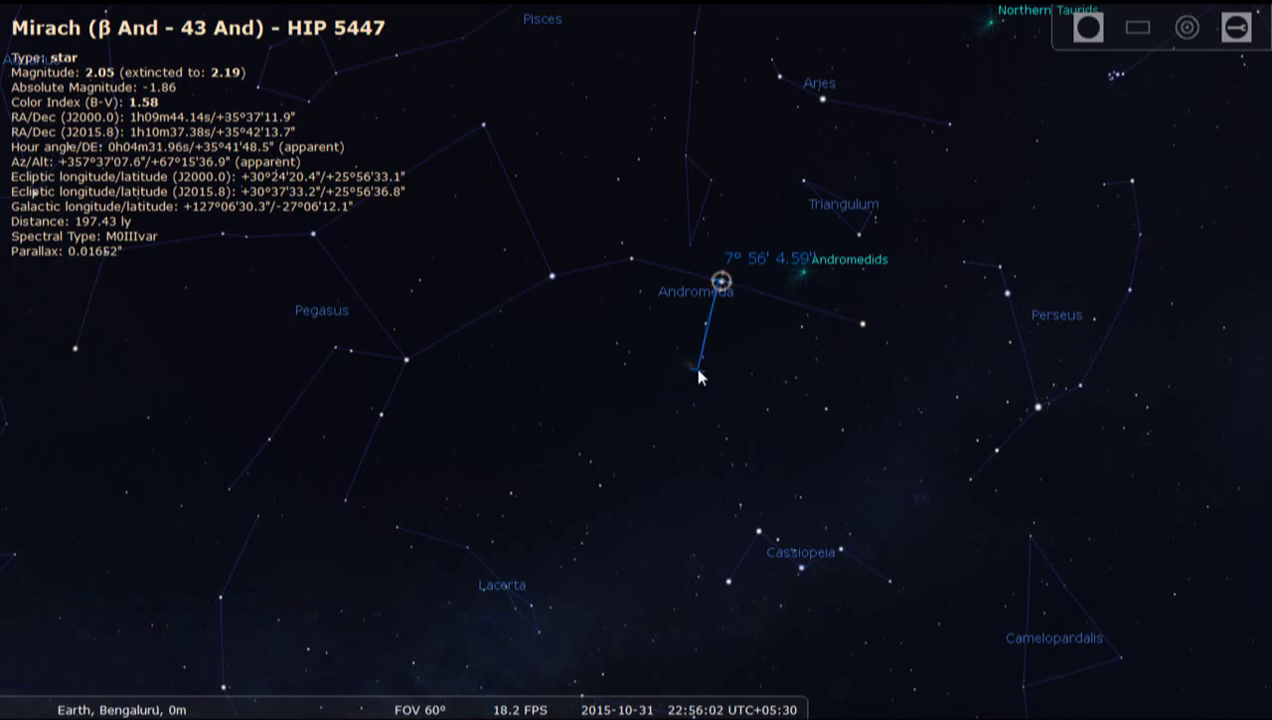
mouse_move(698, 370)
mouse_down()
mouse_move(699, 352)
mouse_move(703, 367)
mouse_up()
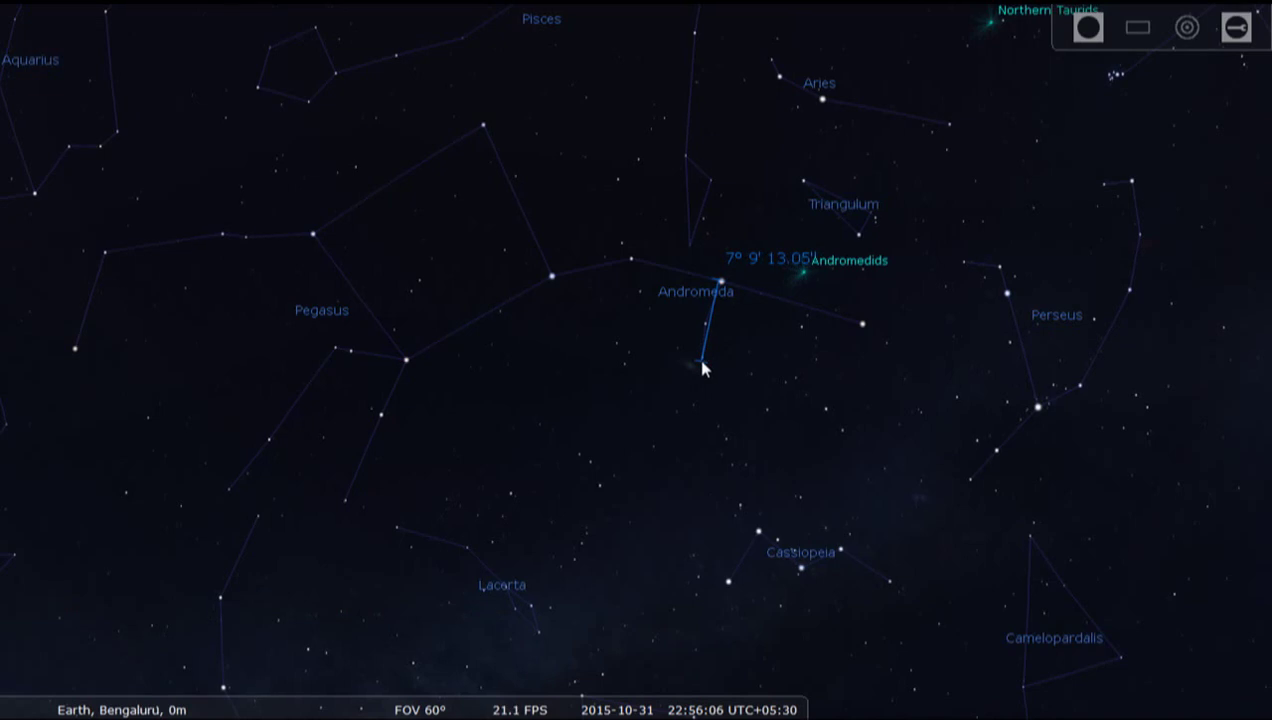
click(702, 372)
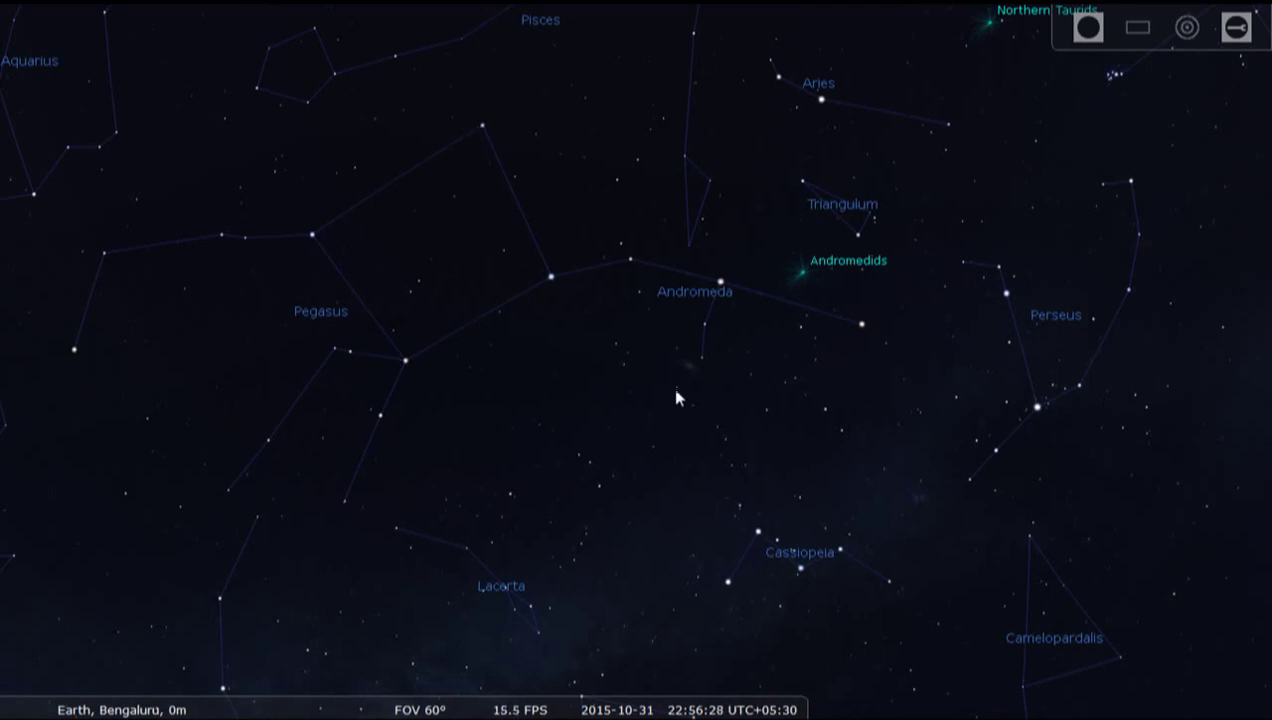
mouse_move(450, 700)
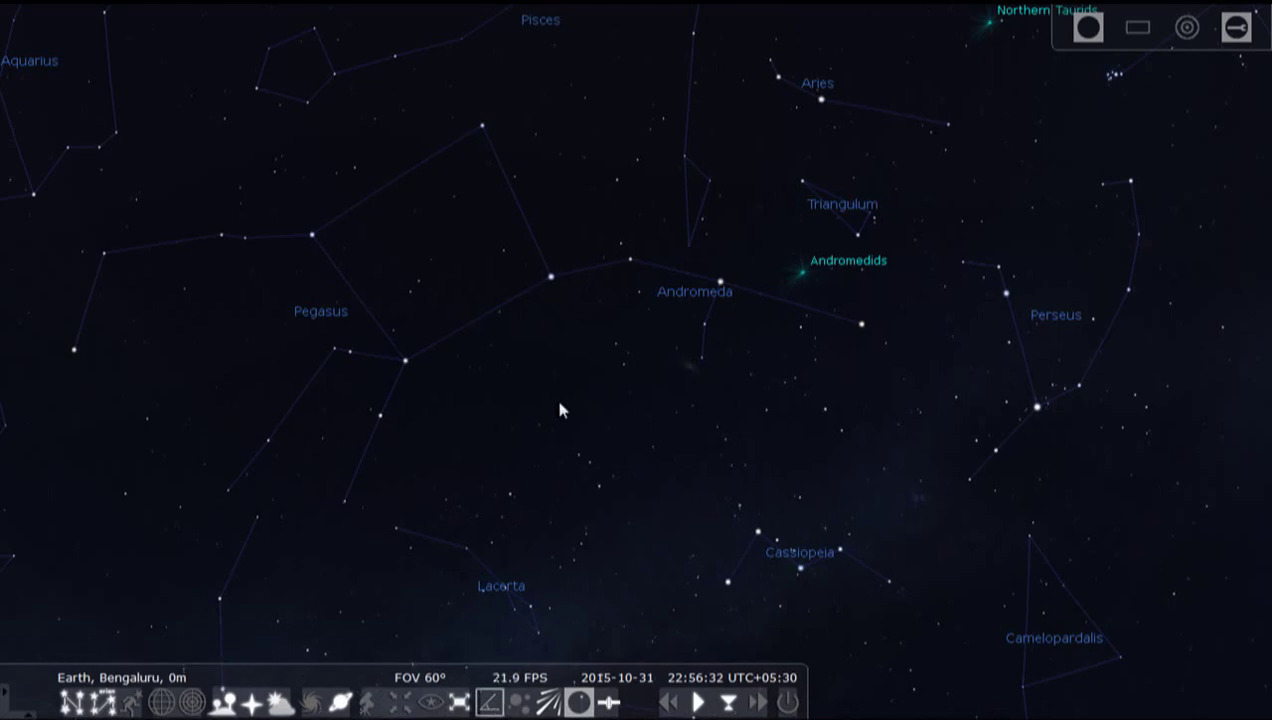
- Locate the Andromeda Galaxy (M 31) from Mirach, select it and show it in the ocular view
click(717, 284)
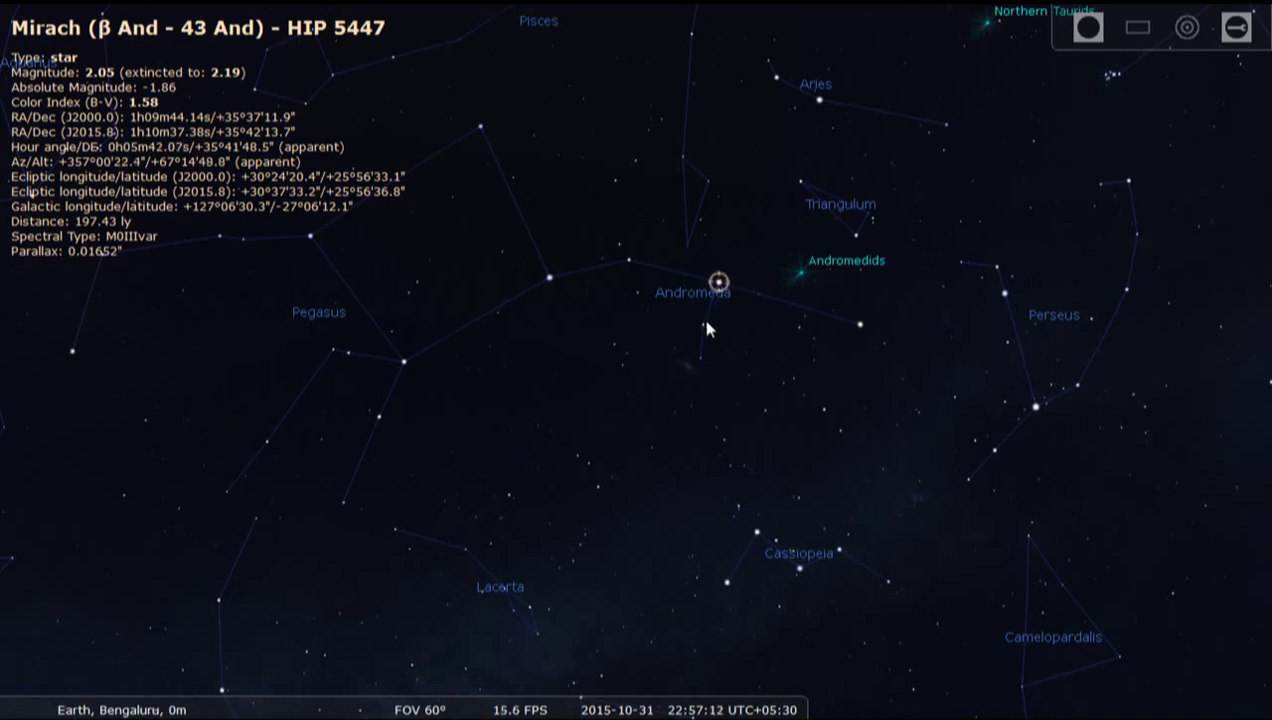
click(688, 372)
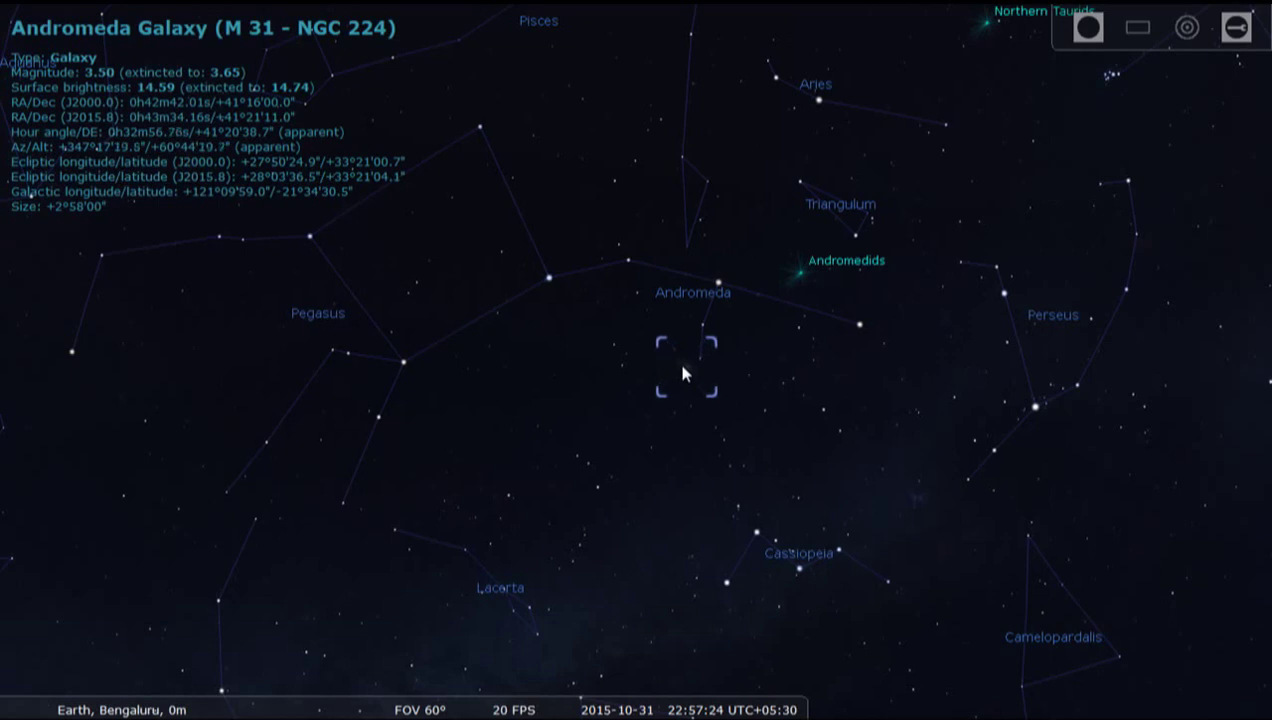
right_click(683, 373)
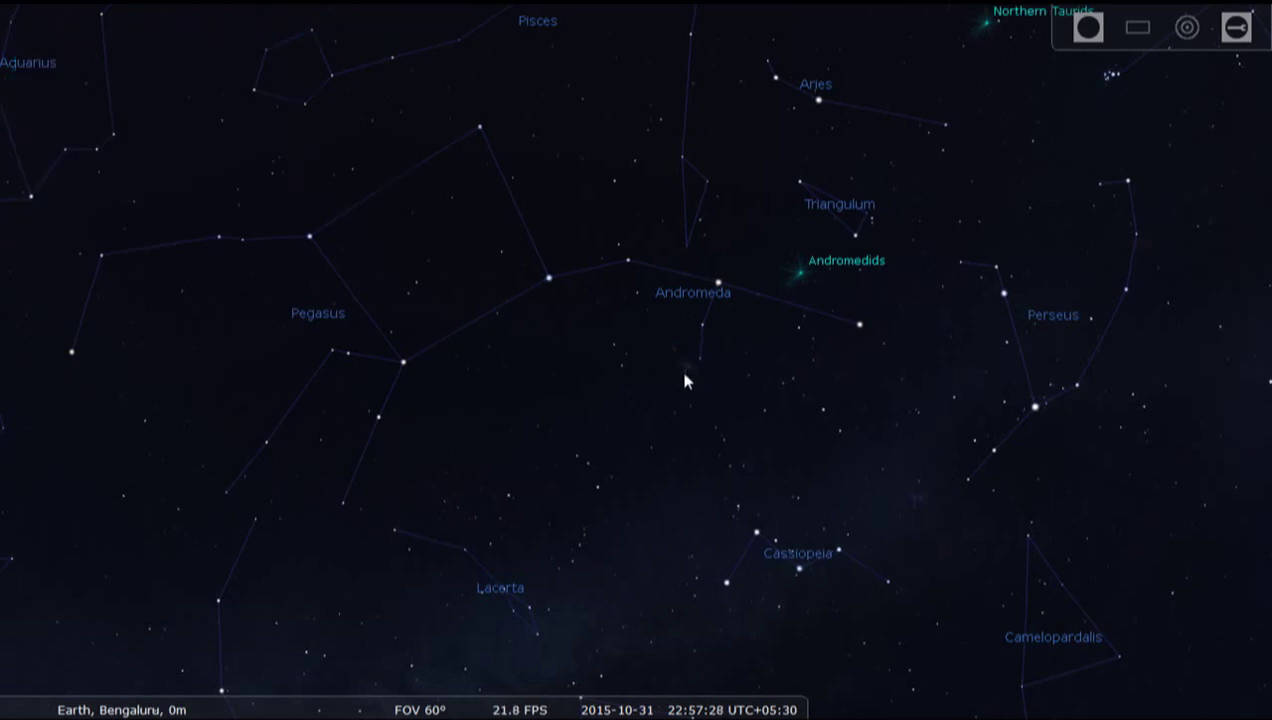
click(686, 377)
mouse_move(495, 655)
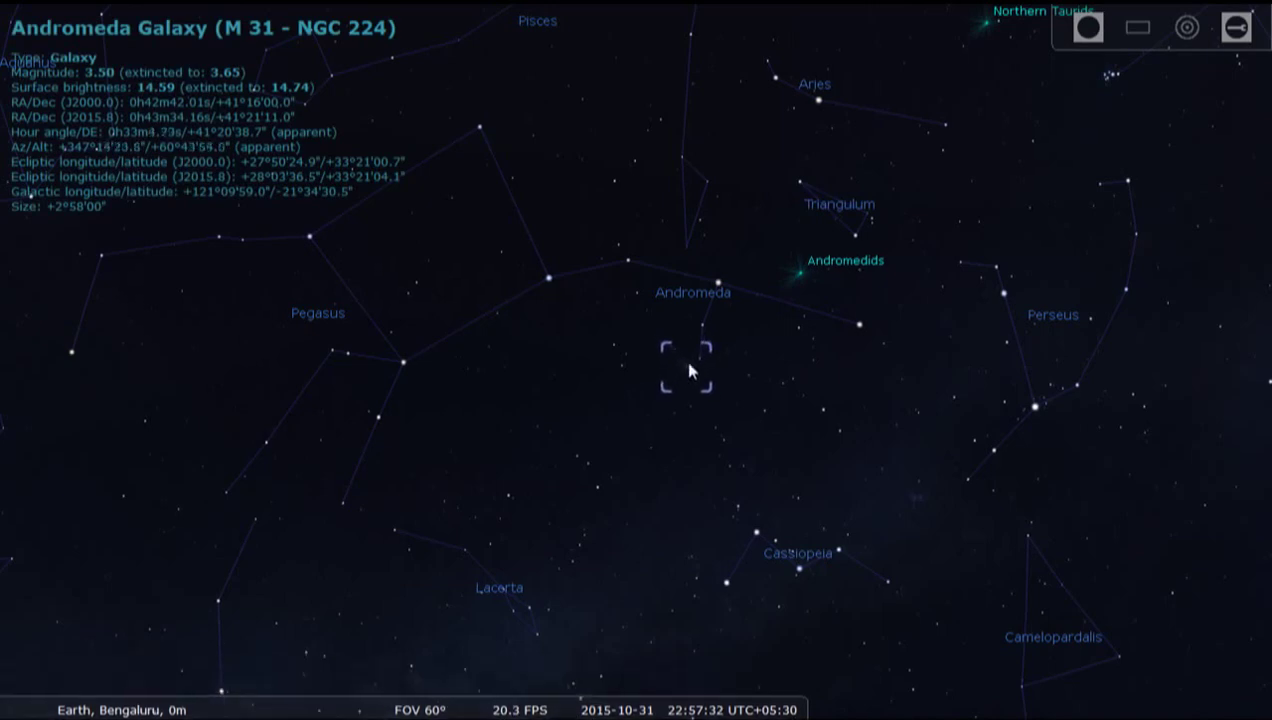
click(1088, 29)
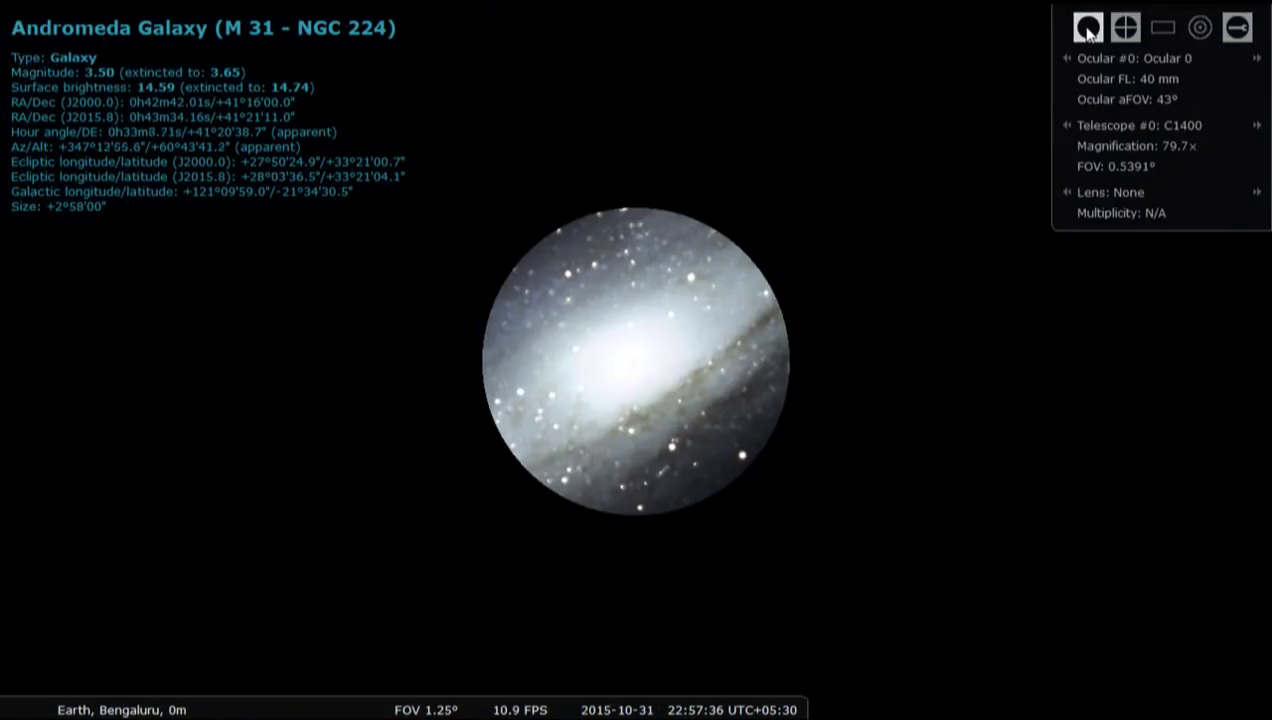
- View the galaxy through successive oculars, including Ocular 1, Ocular 2, Celestron 15x70 SkyMaster and Celestron Micro Guide, and turn off the ocular view
click(1257, 60)
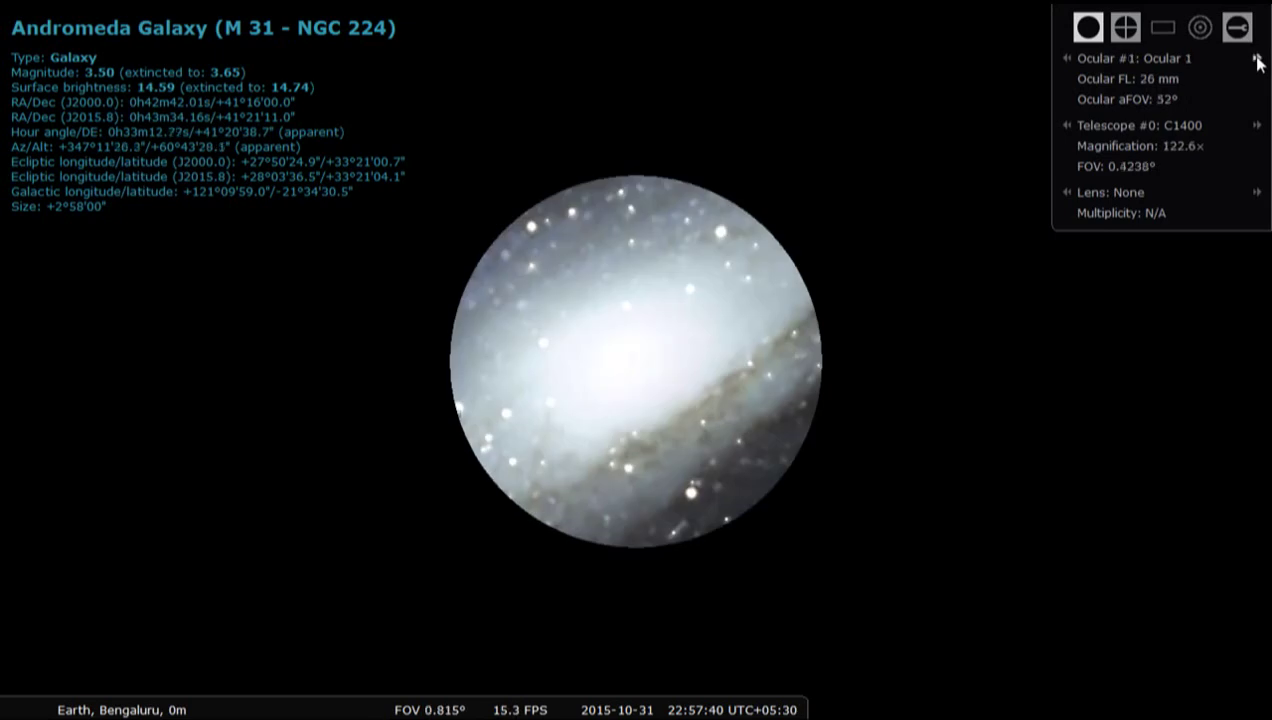
click(1257, 60)
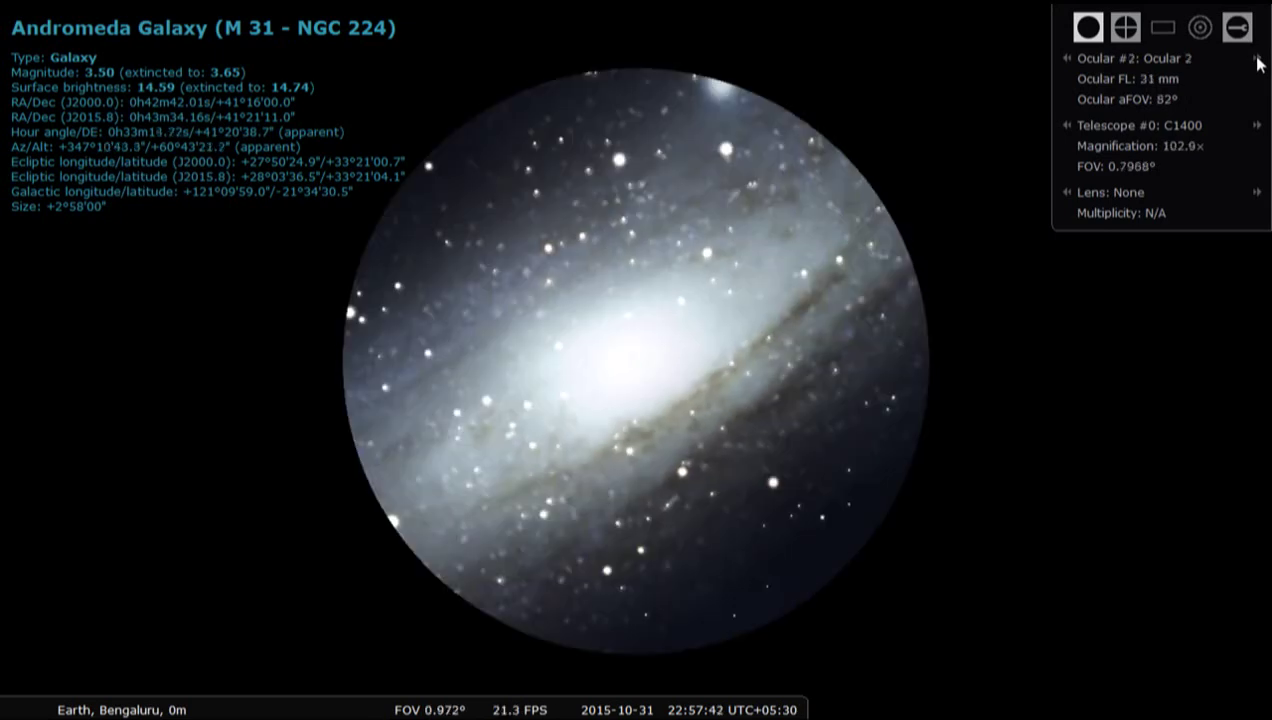
click(1257, 60)
click(1257, 60)
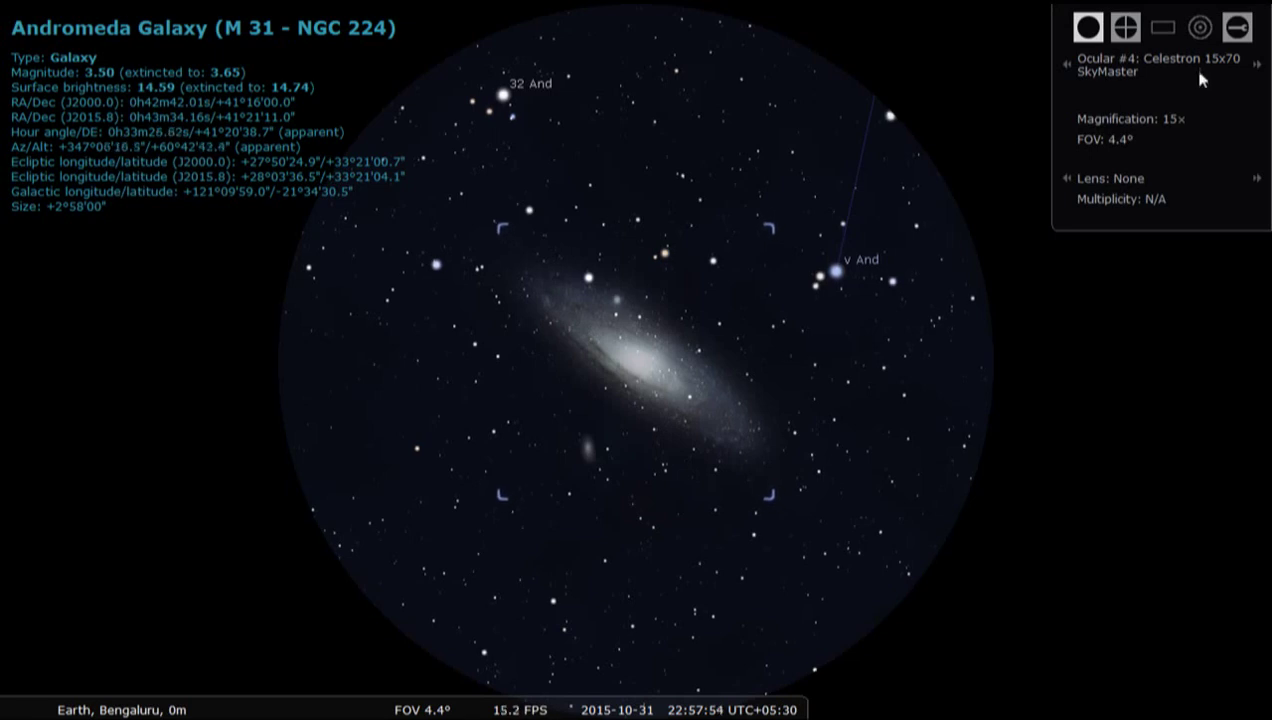
click(1257, 67)
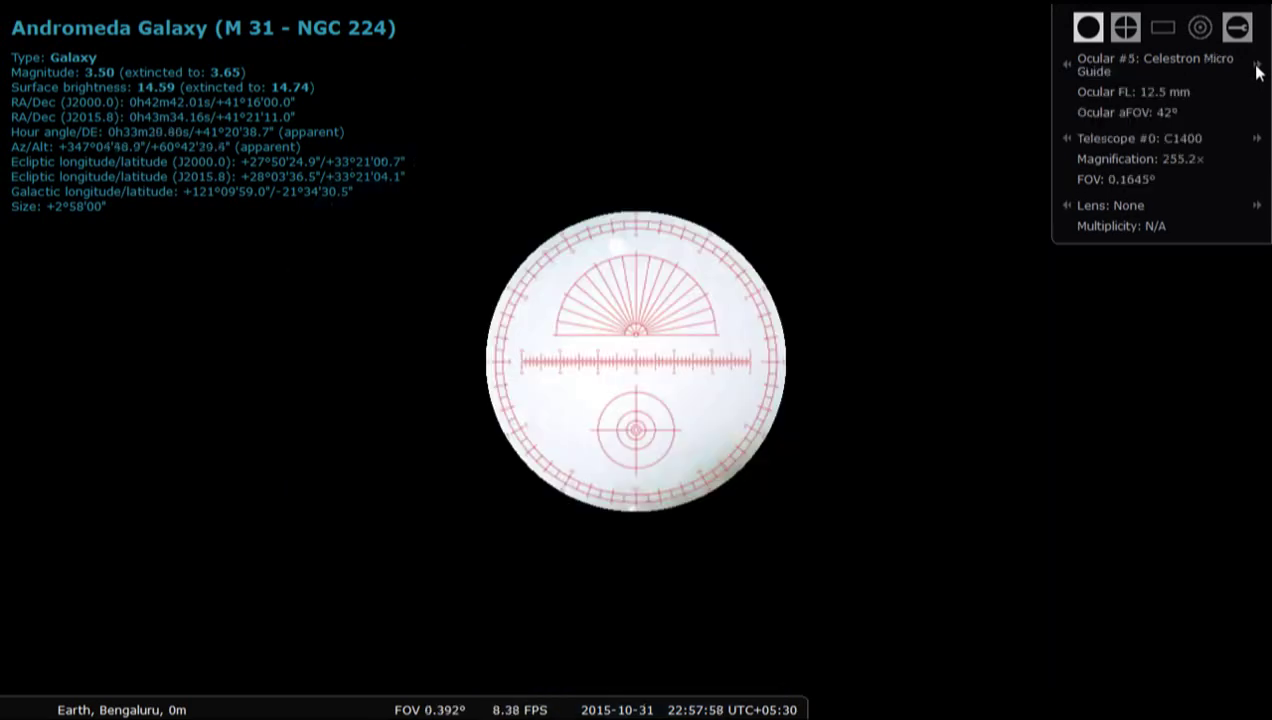
click(1257, 67)
click(1090, 30)
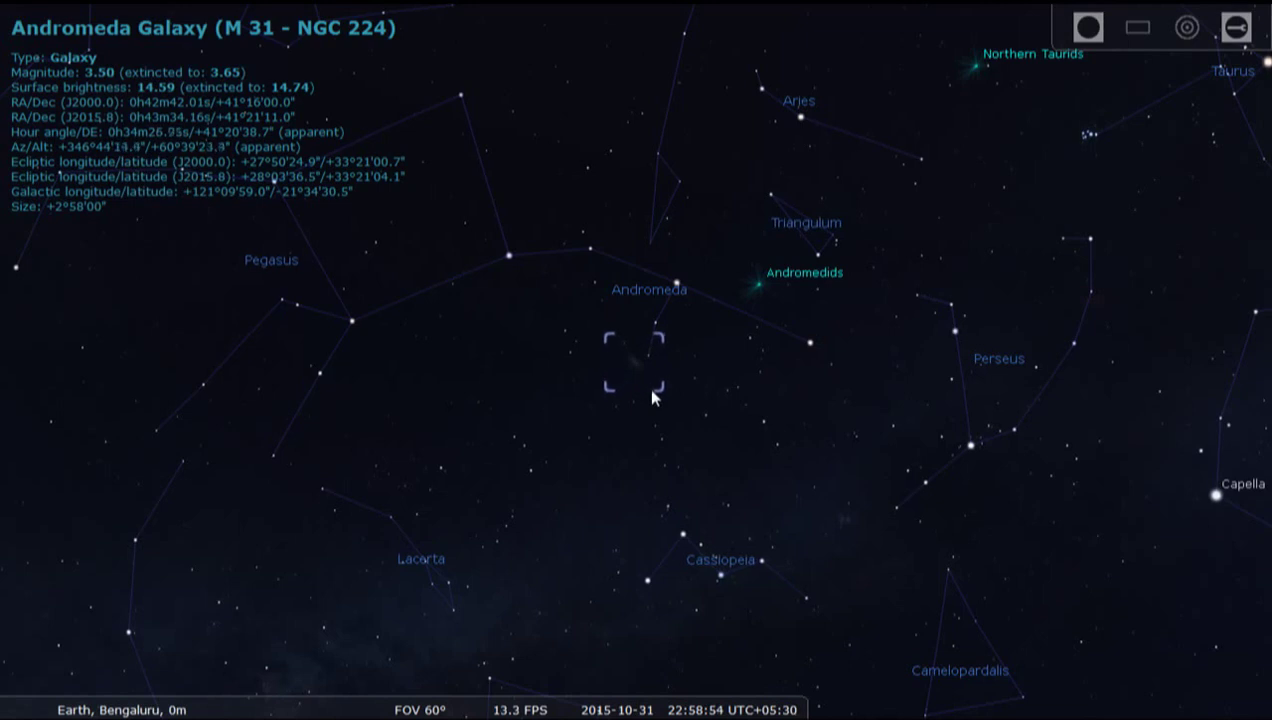
- Quit Stellarium and bring up the Desktop Capture window of the screen recorder
mouse_move(728, 700)
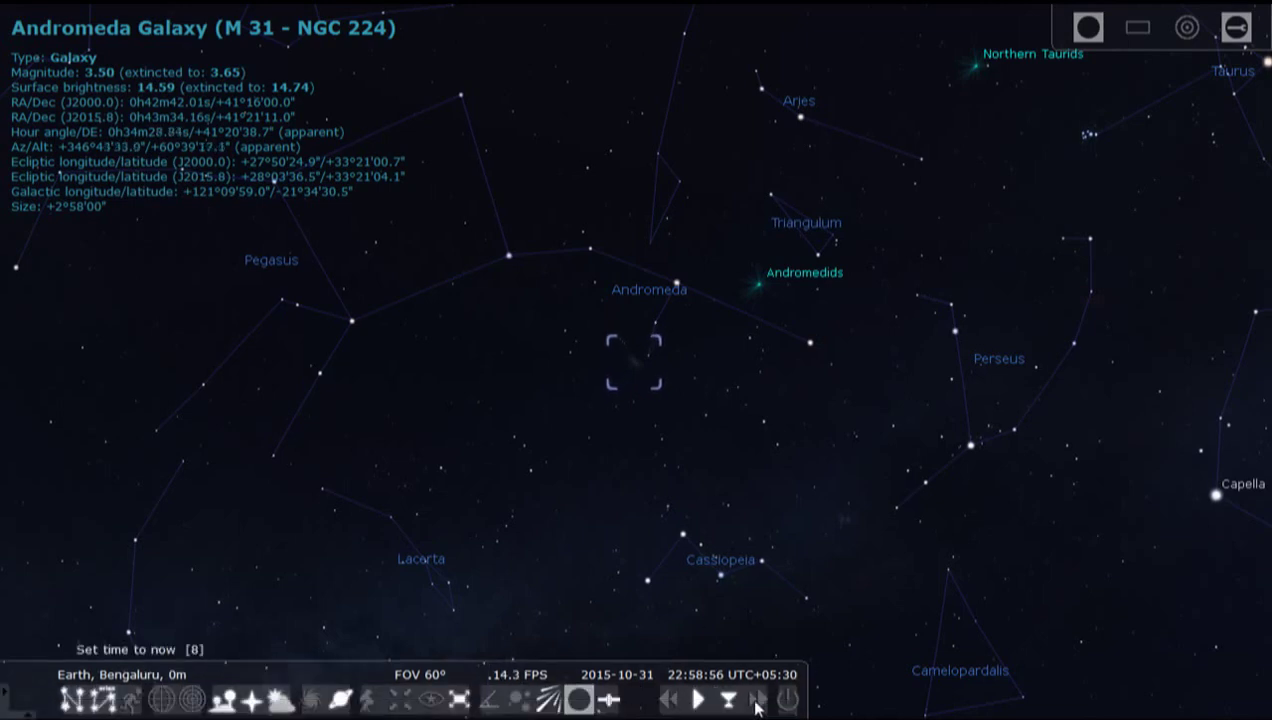
click(789, 701)
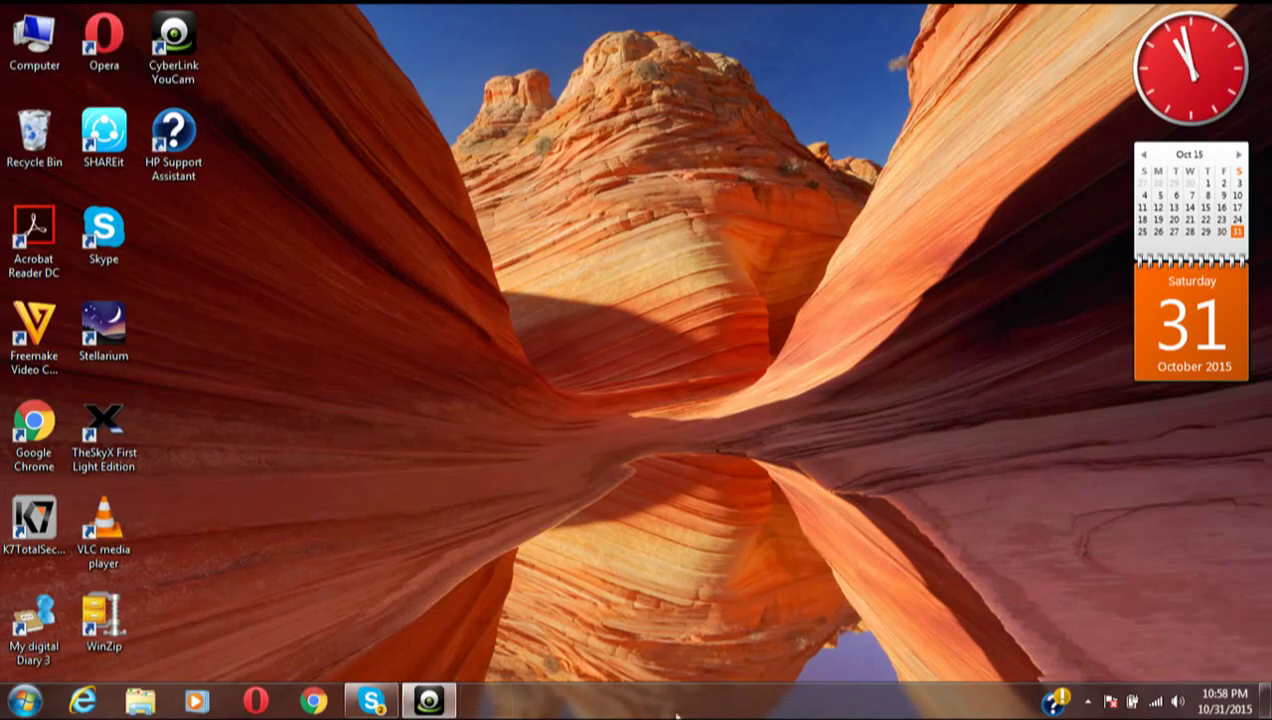
click(440, 702)
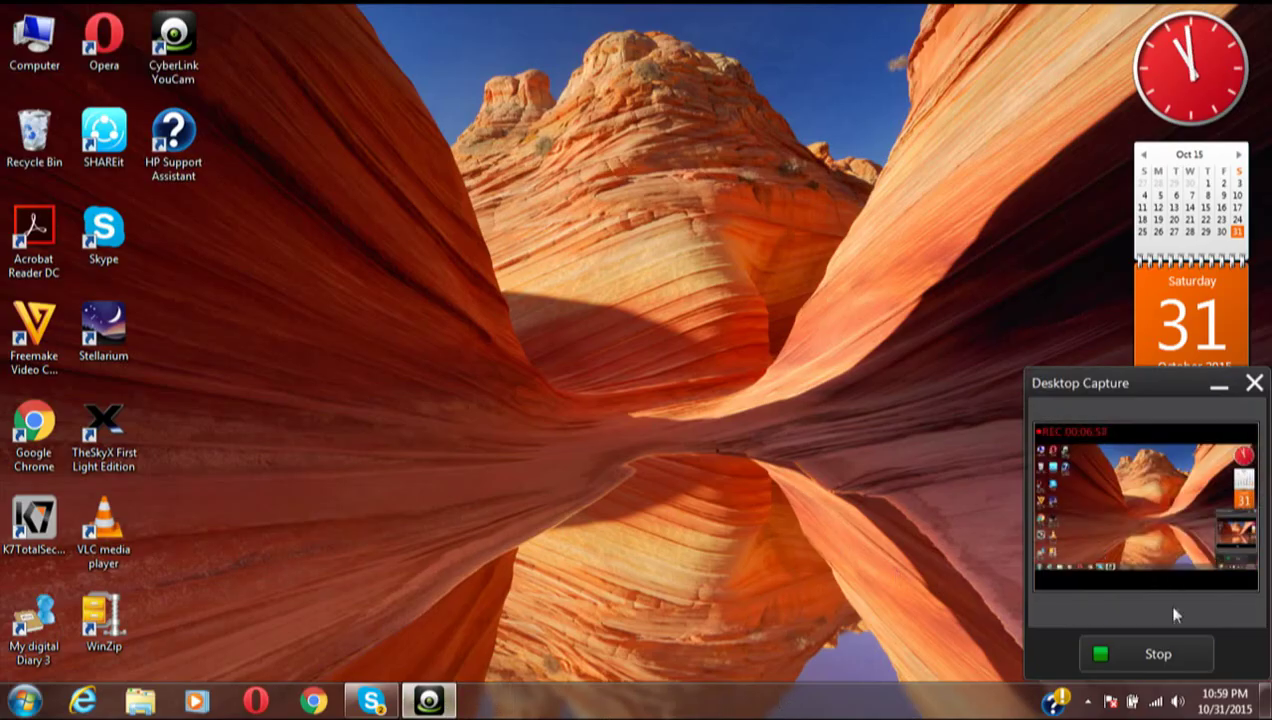